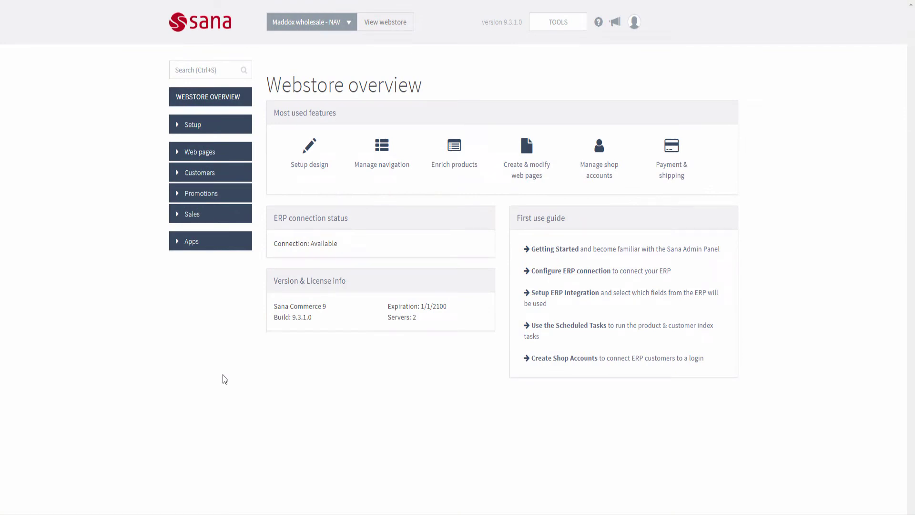
Expand Web pages in the sidebar and open the Flexi-pages list.
click(229, 152)
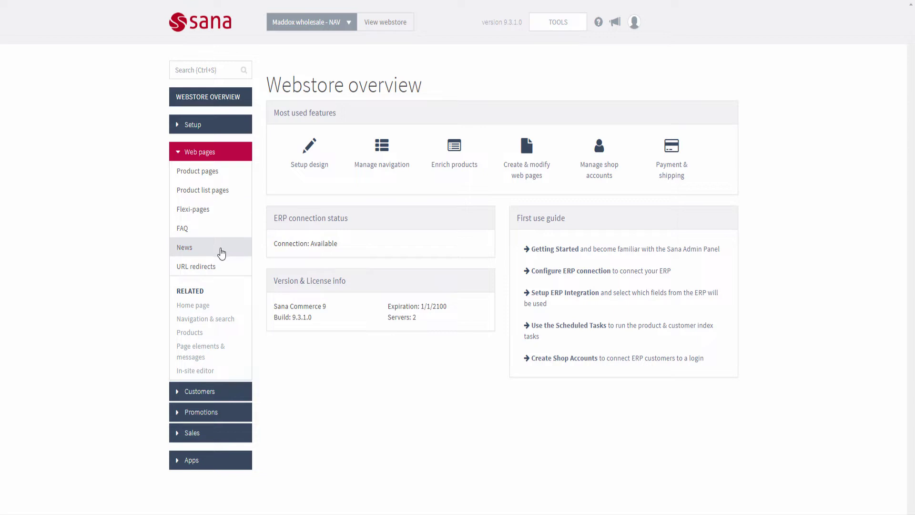
click(217, 211)
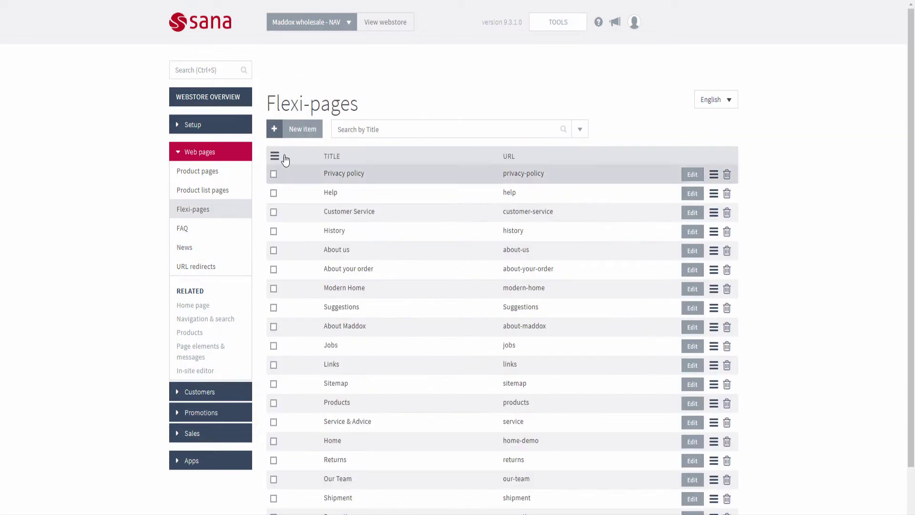
Start a new flexi-page and look at the available content element types.
click(302, 134)
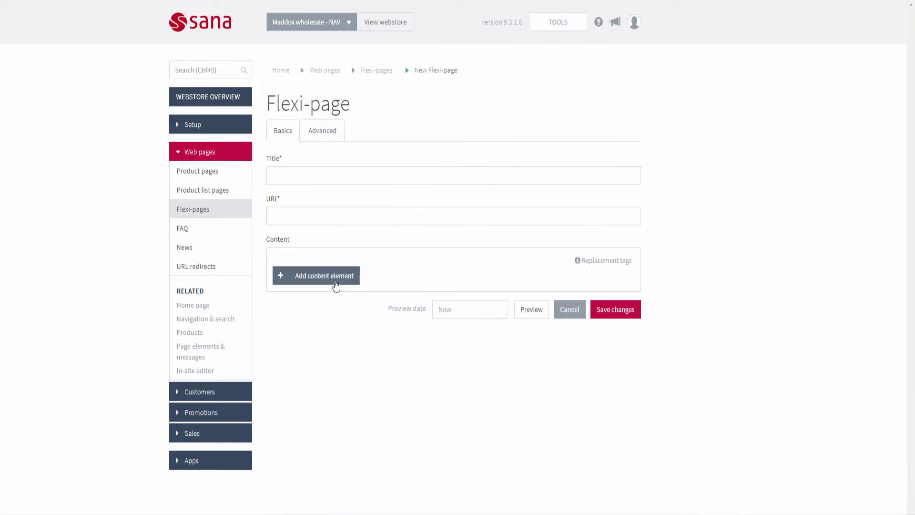
click(335, 278)
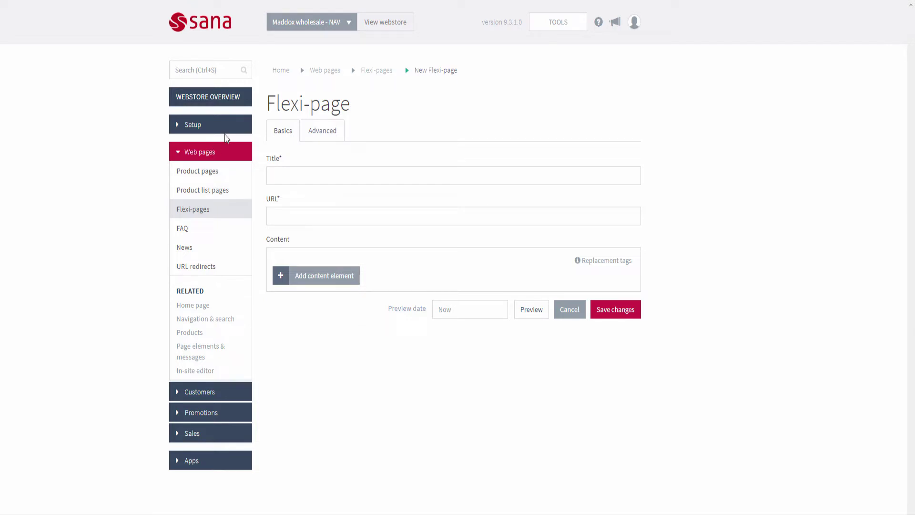
Go to Setup > Web pages > System pages and edit the Contact us page.
click(228, 132)
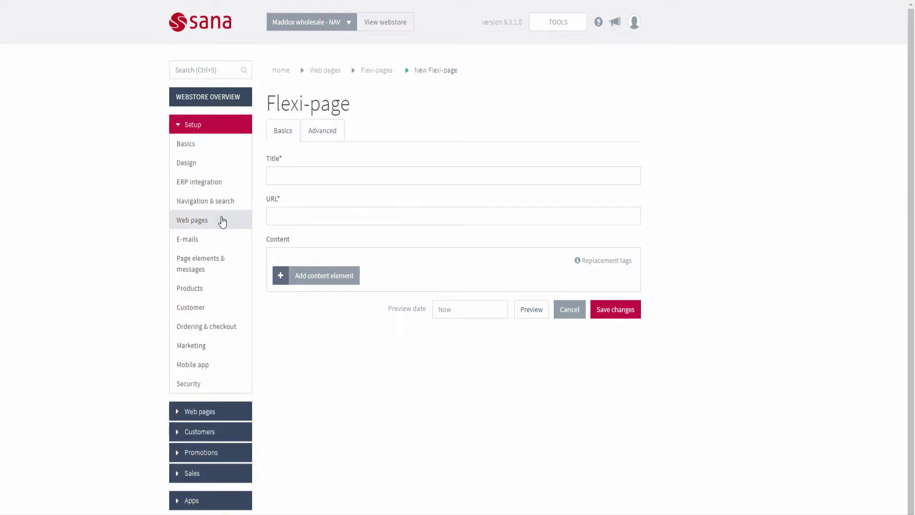
click(225, 219)
click(571, 136)
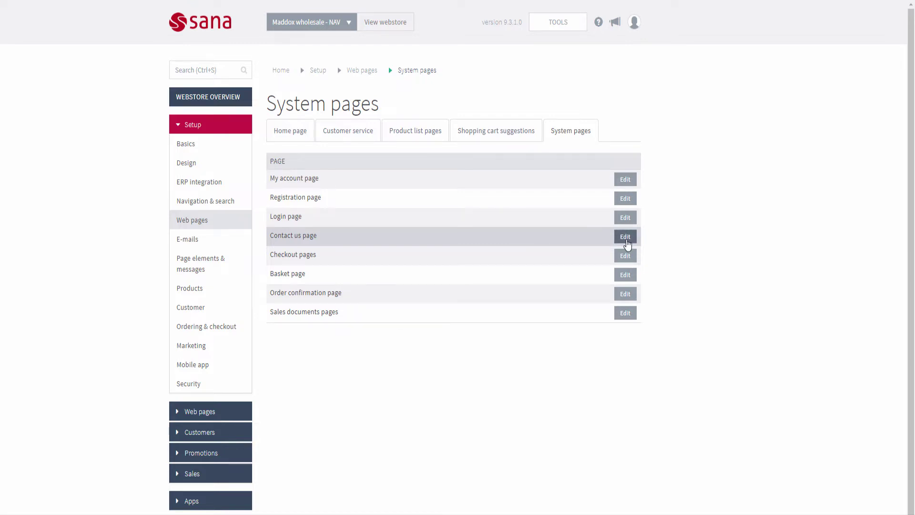
click(626, 237)
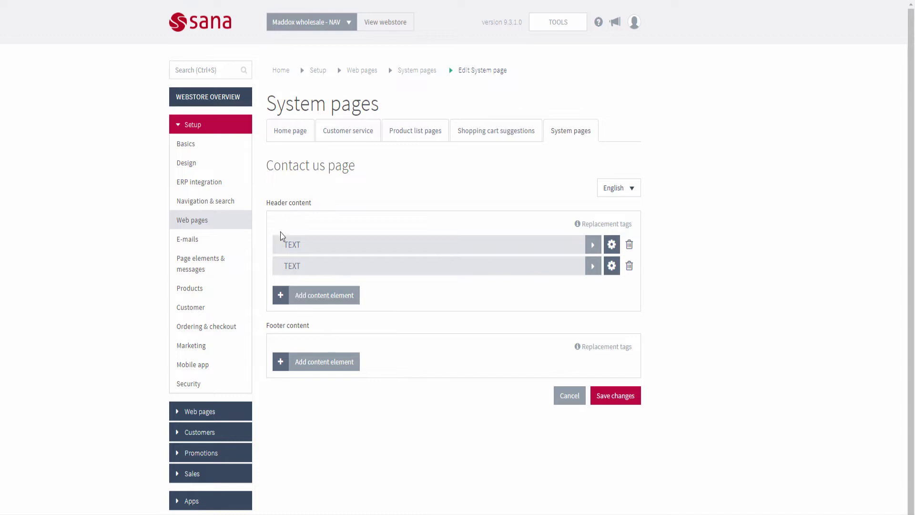
Expand the first header text block and view the addable content element types.
click(401, 252)
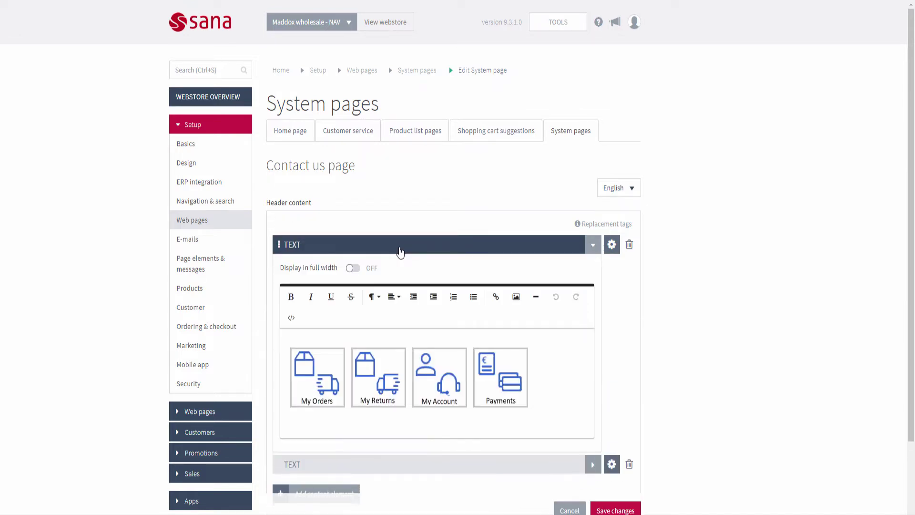
scroll(393, 343, down, 2)
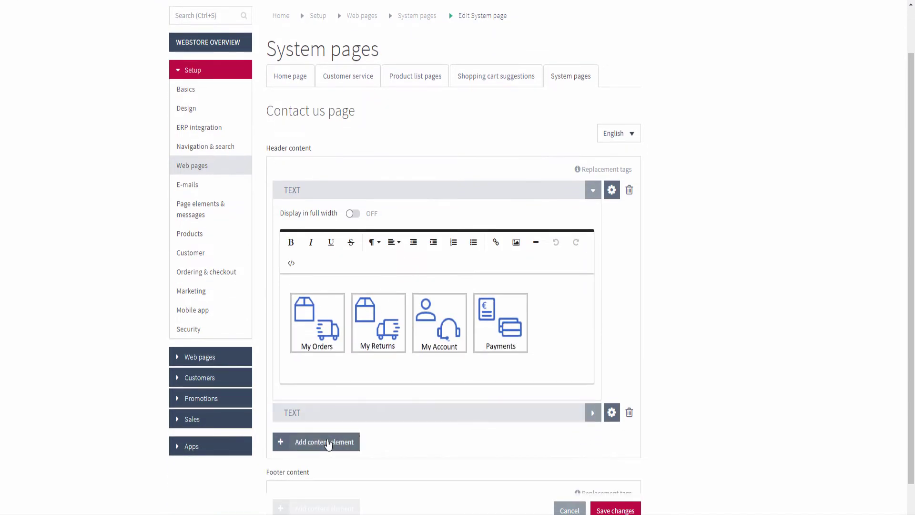
click(328, 443)
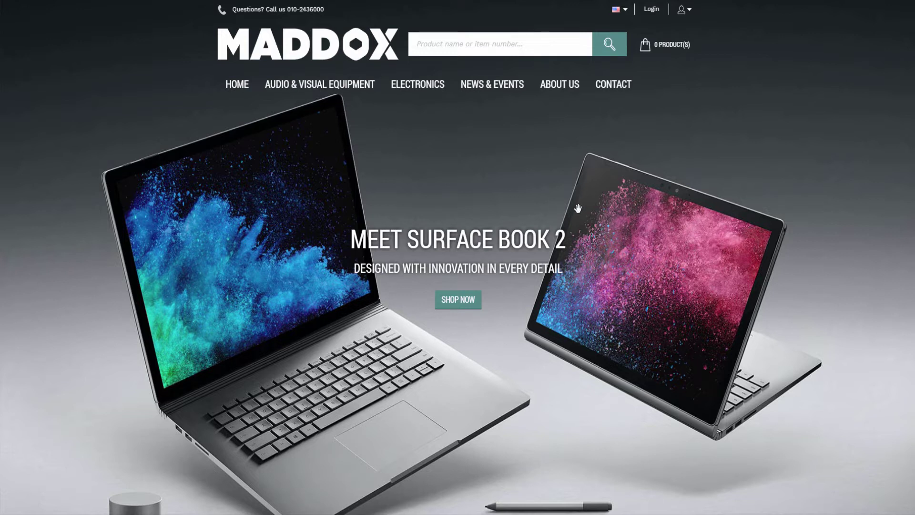
Swipe the banner carousel back to Meet Surface Book 2, then scroll to Shop by Category.
drag(579, 205, 448, 208)
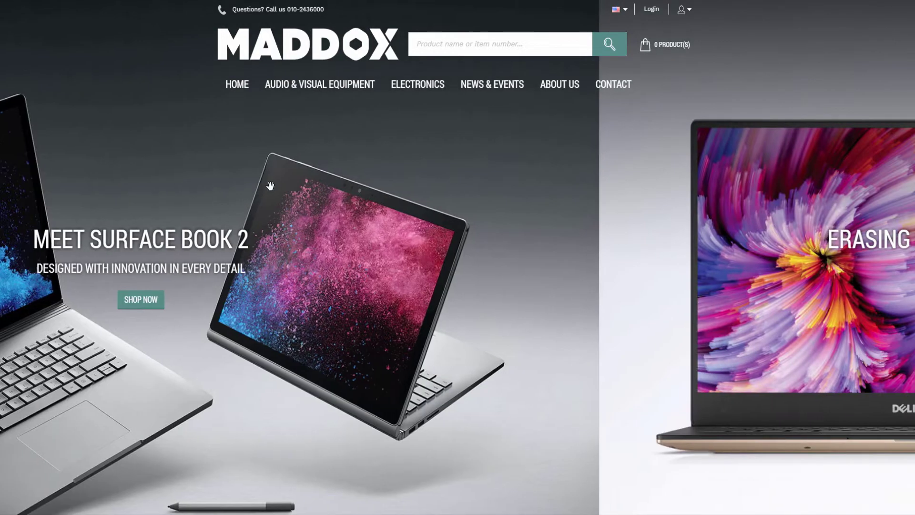
drag(646, 206, 501, 224)
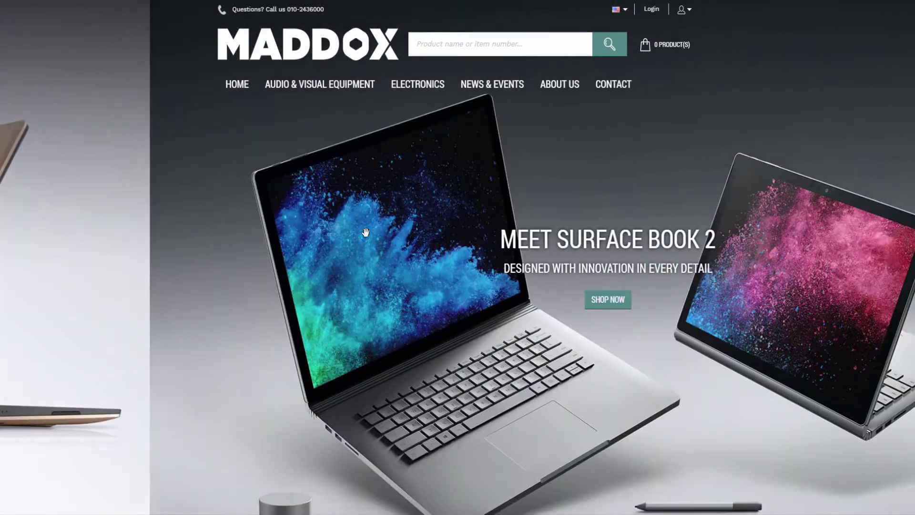
scroll(474, 234, down, 5)
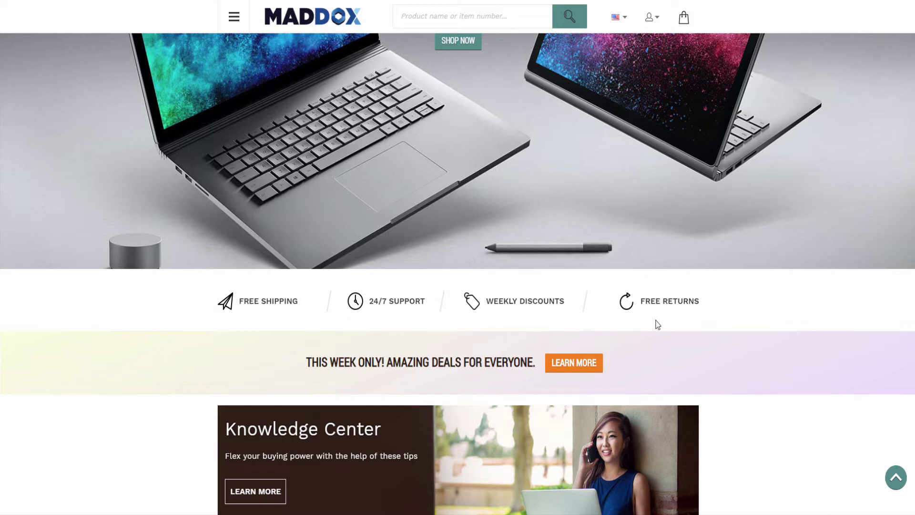
scroll(657, 320, down, 17)
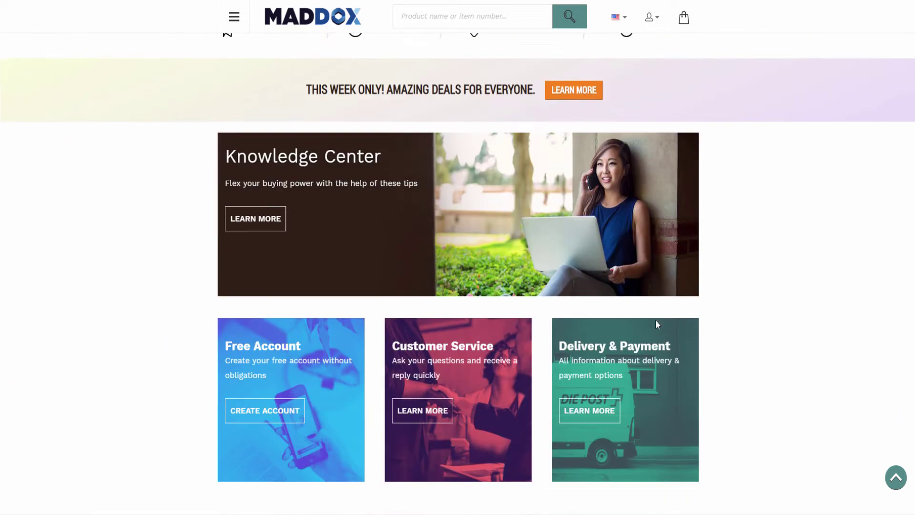
scroll(683, 315, down, 4)
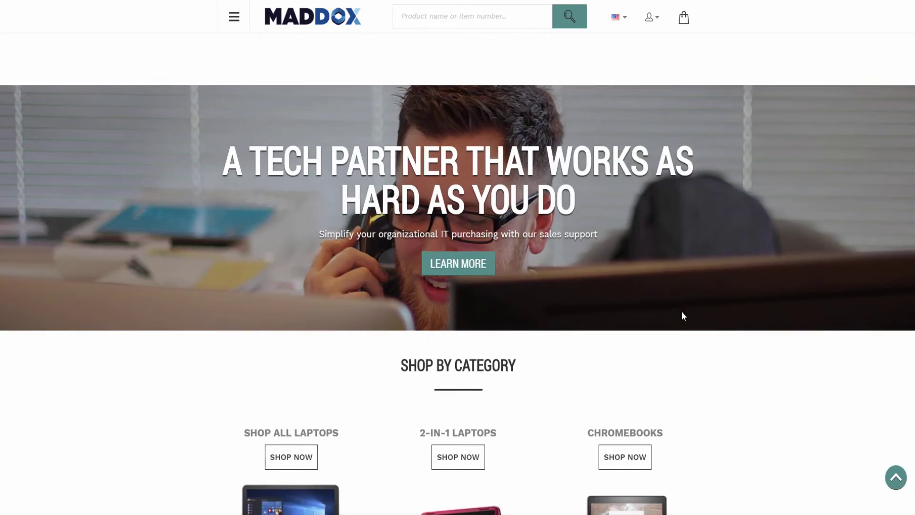
scroll(682, 315, up, 3)
scroll(683, 314, down, 4)
scroll(782, 309, down, 10)
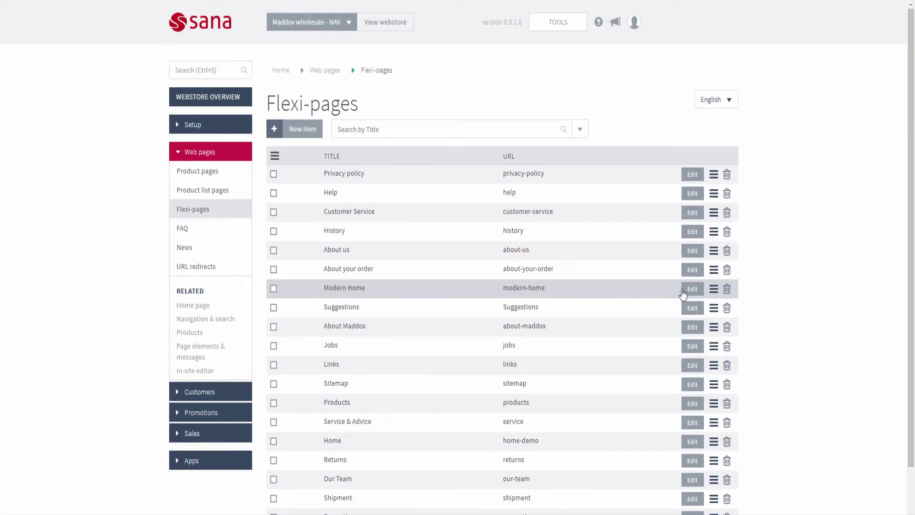
Edit Modern Home, view its addable element types, then go to Apps > Add-ons.
click(689, 291)
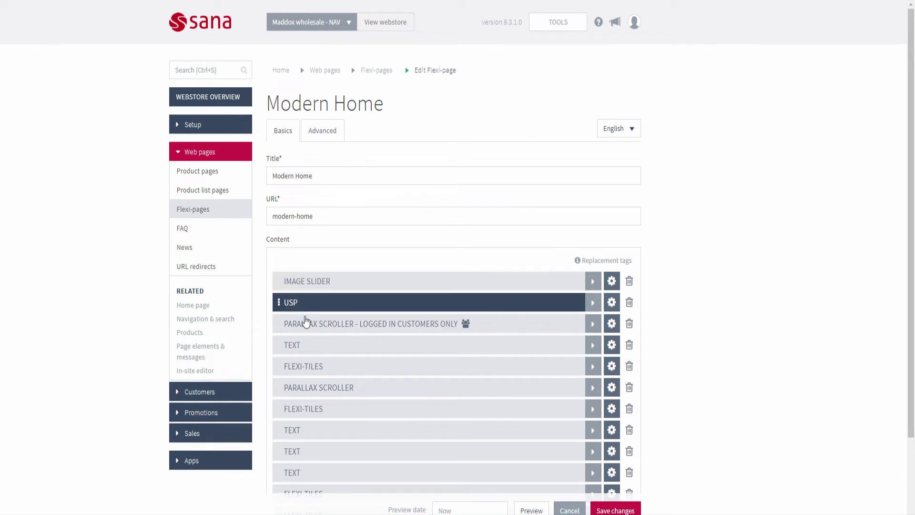
scroll(302, 320, down, 2)
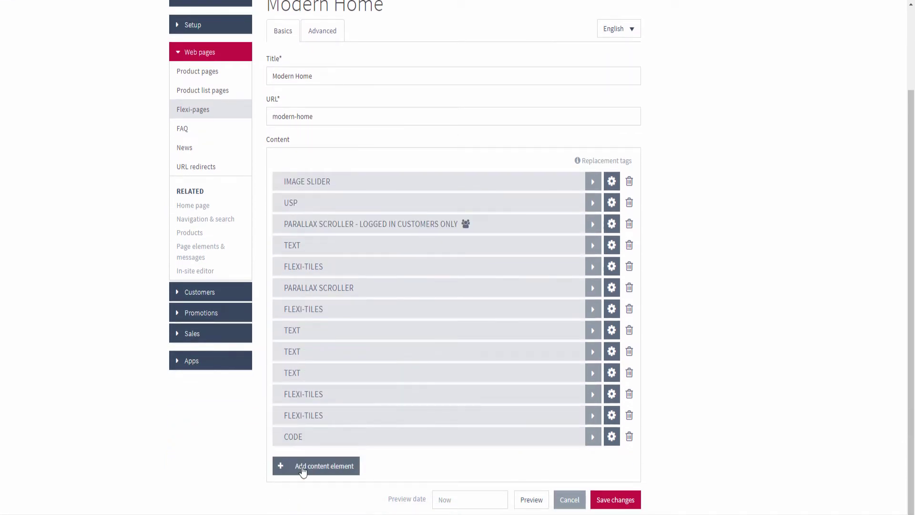
click(302, 467)
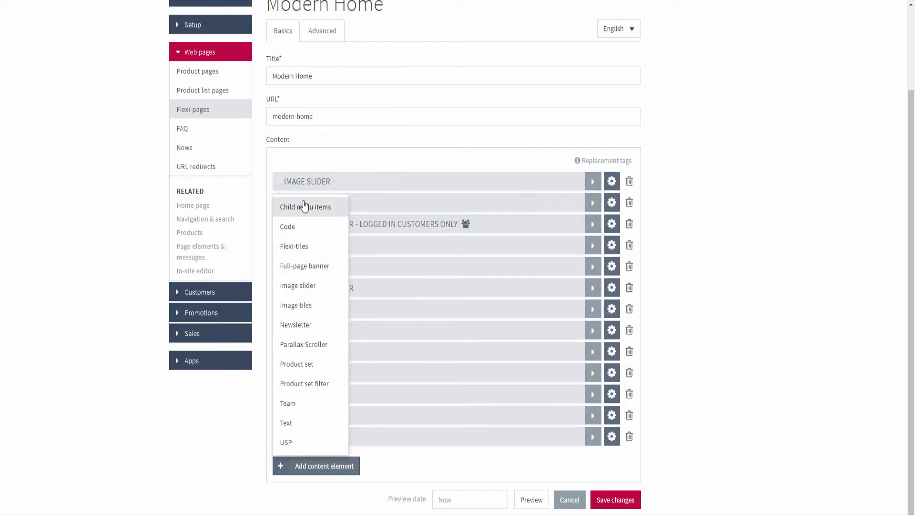
click(215, 363)
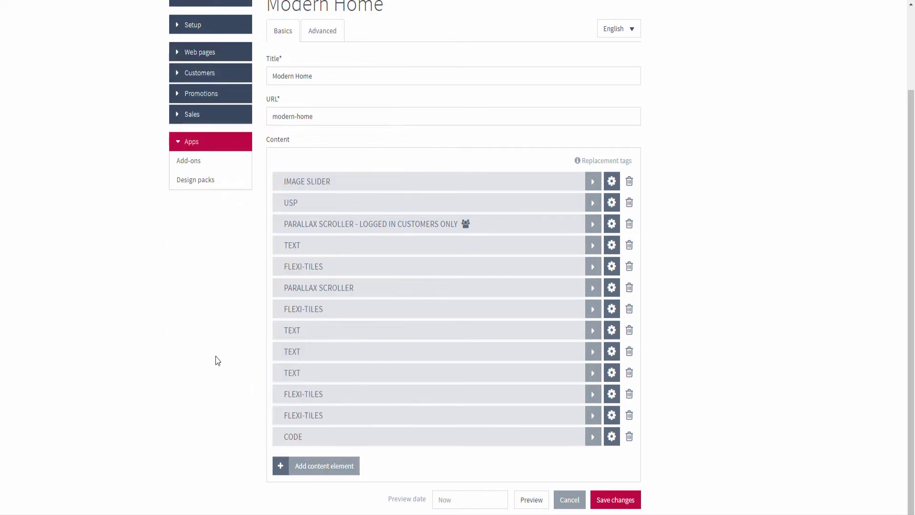
click(221, 168)
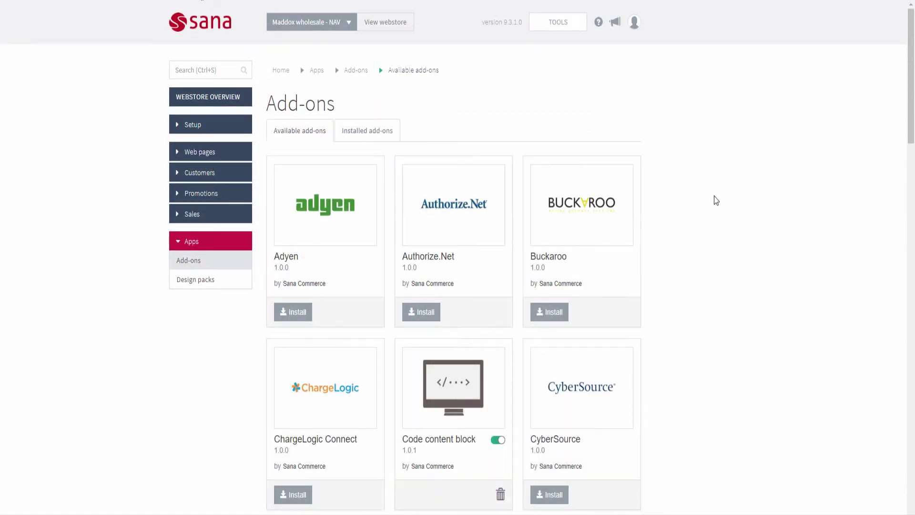
scroll(710, 206, down, 1)
scroll(461, 372, down, 10)
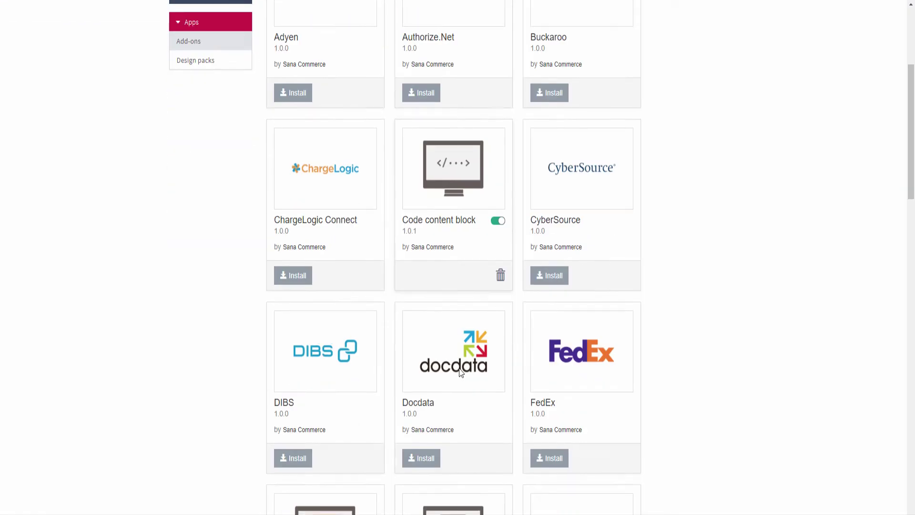
scroll(461, 372, up, 11)
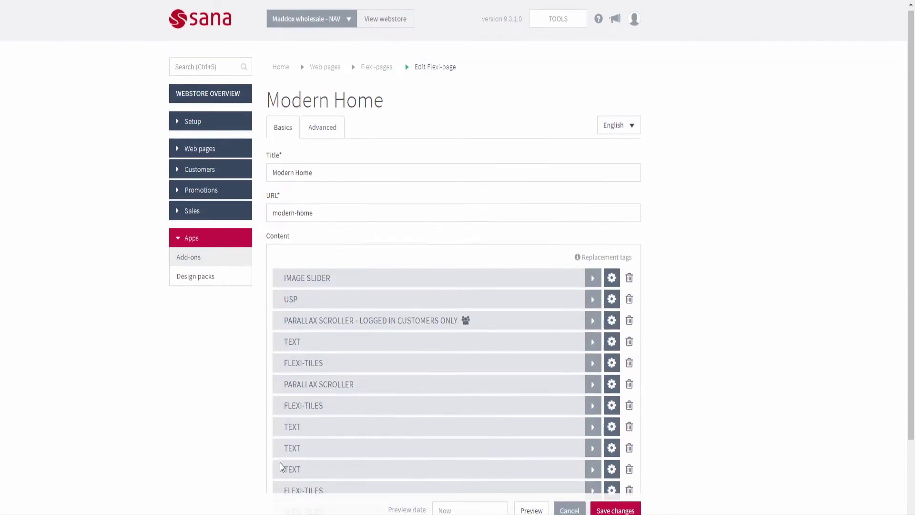
scroll(279, 463, down, 2)
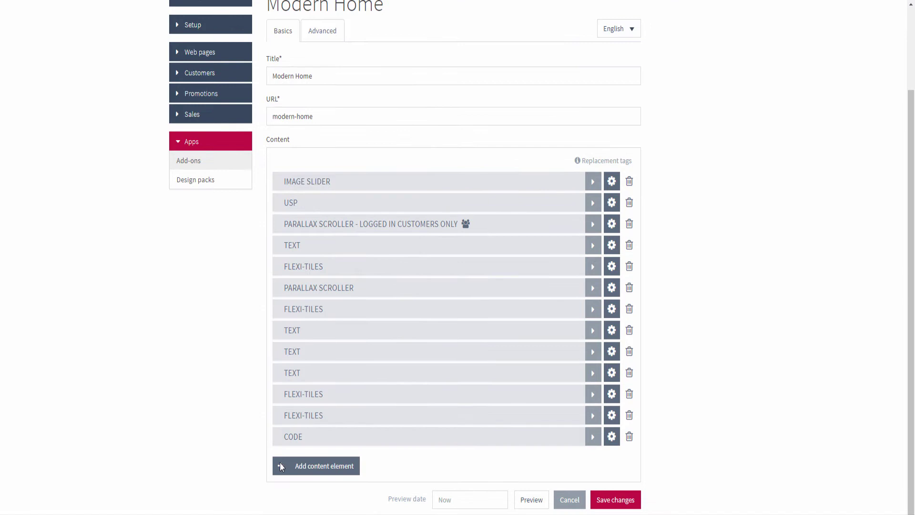
Close the element type list without adding anything, dropping the Parallax Scroller back in place.
click(334, 472)
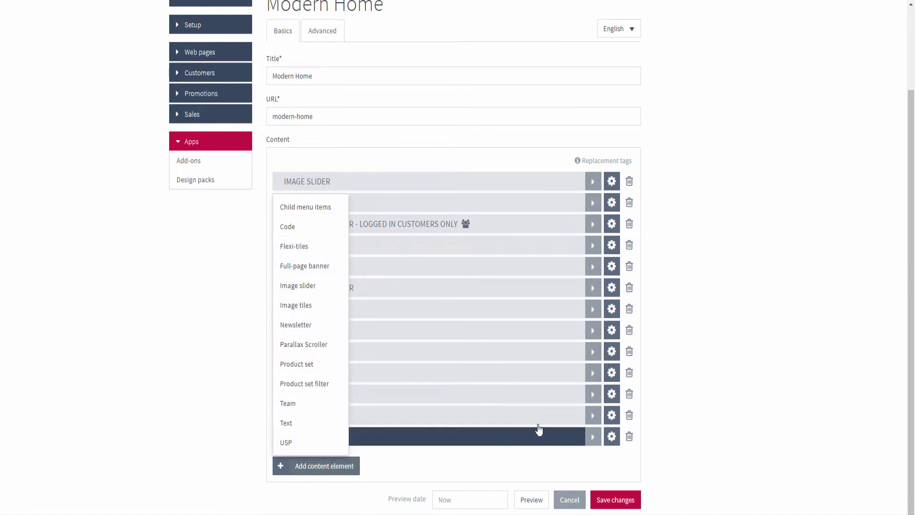
click(707, 409)
scroll(322, 374, up, 3)
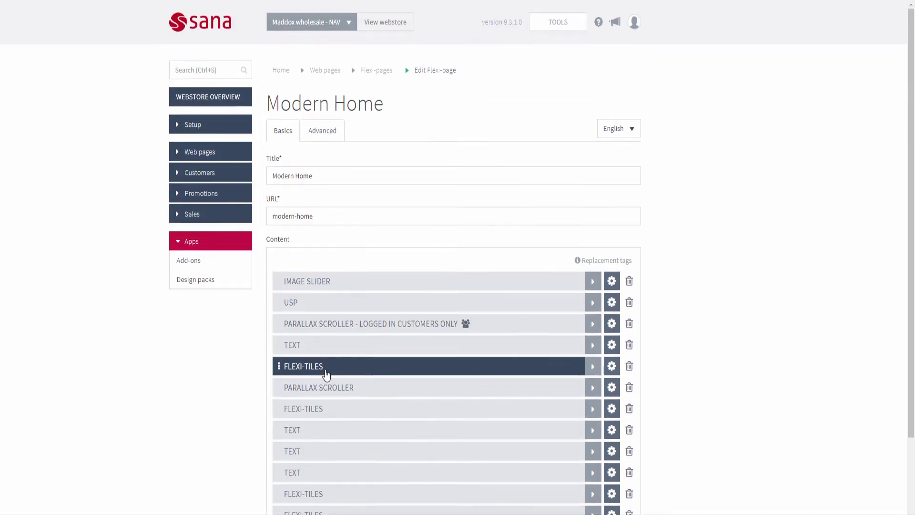
mouse_move(326, 334)
mouse_down()
mouse_move(325, 305)
mouse_move(321, 373)
mouse_move(323, 317)
mouse_up()
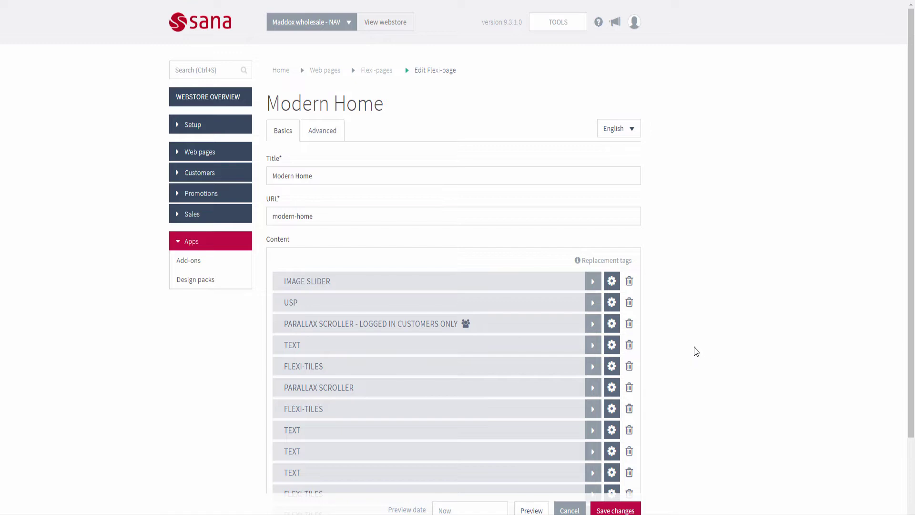
Review the Parallax Scroller and USP rows, then open the scroller's gear settings.
click(536, 328)
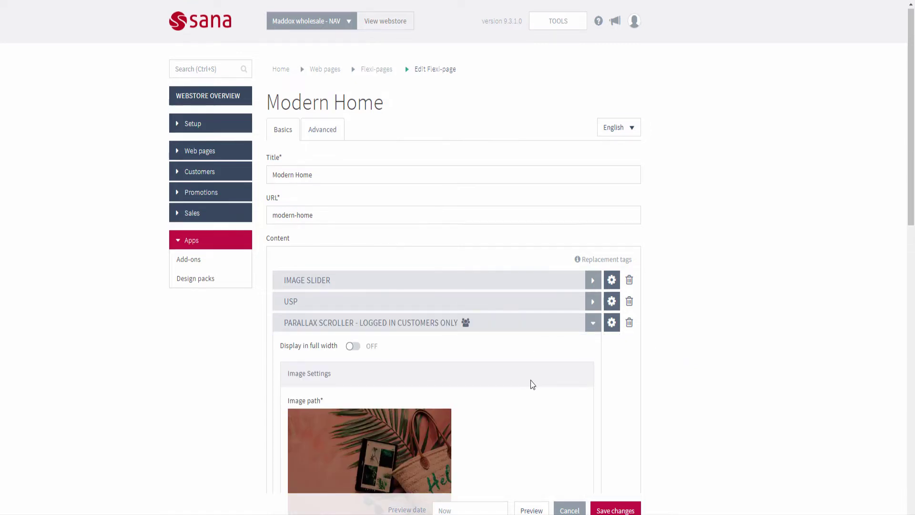
scroll(532, 385, down, 8)
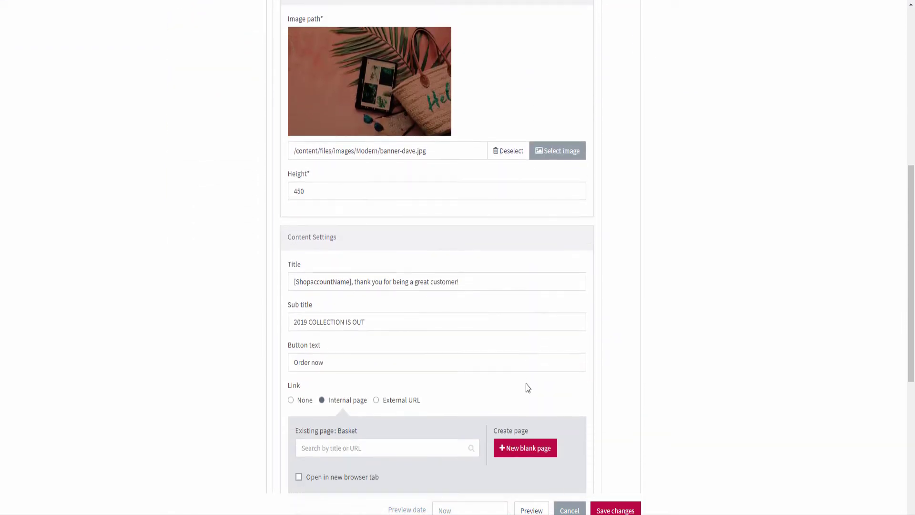
scroll(526, 386, down, 6)
scroll(526, 385, up, 13)
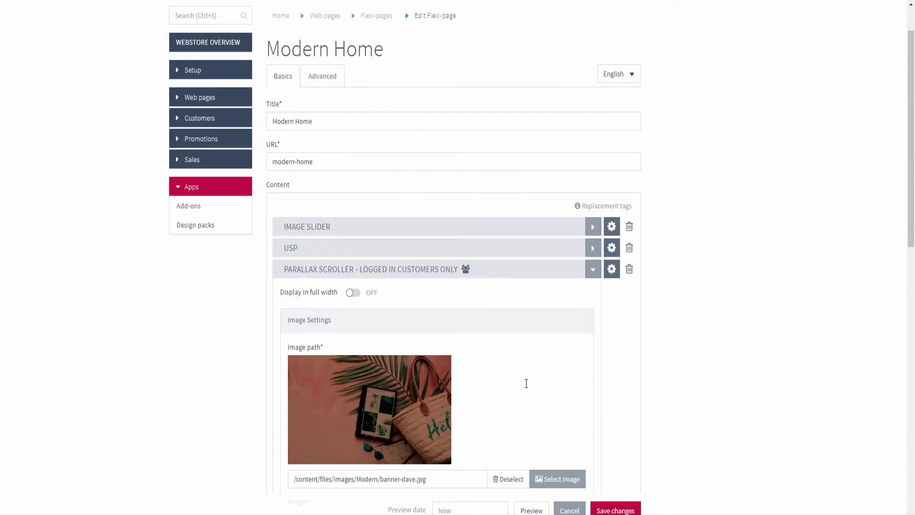
click(398, 249)
scroll(432, 333, down, 4)
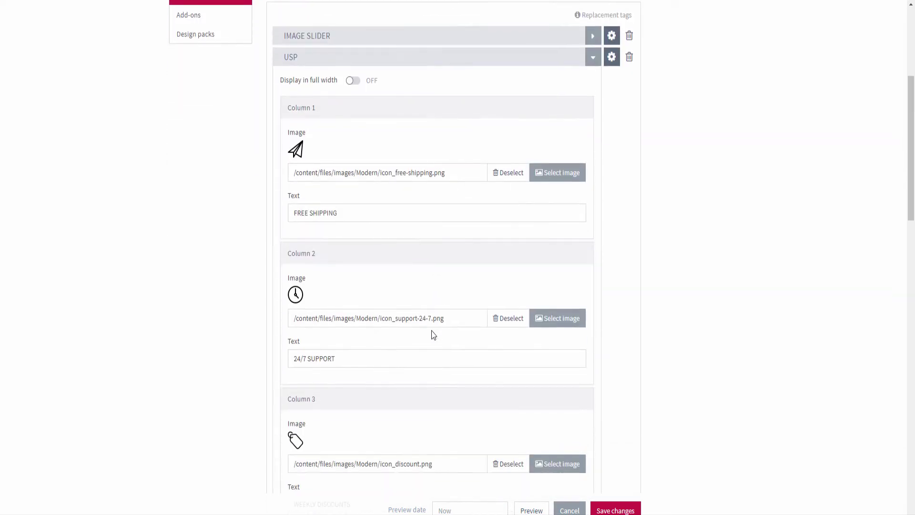
scroll(431, 329, up, 6)
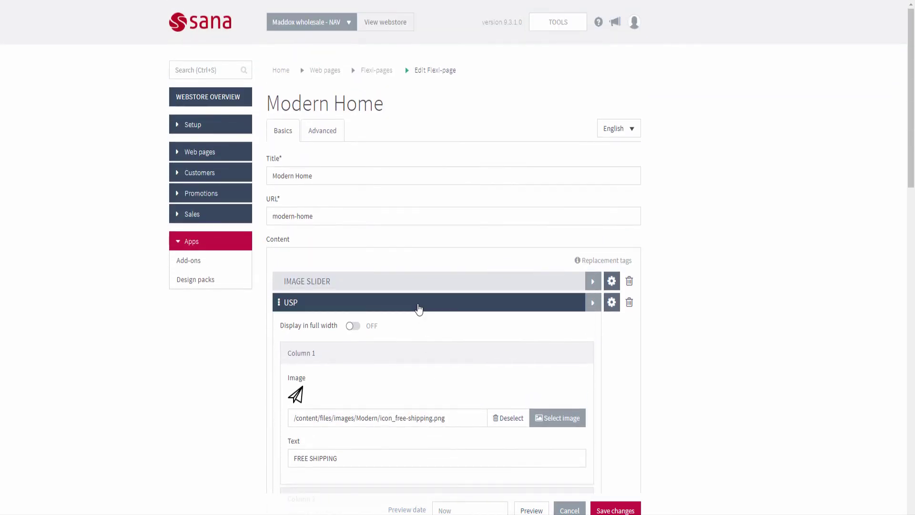
click(419, 309)
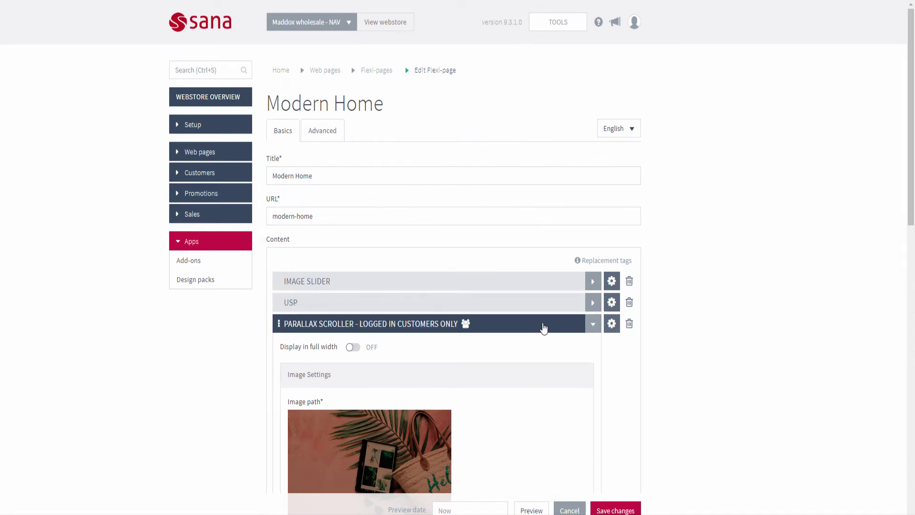
click(544, 328)
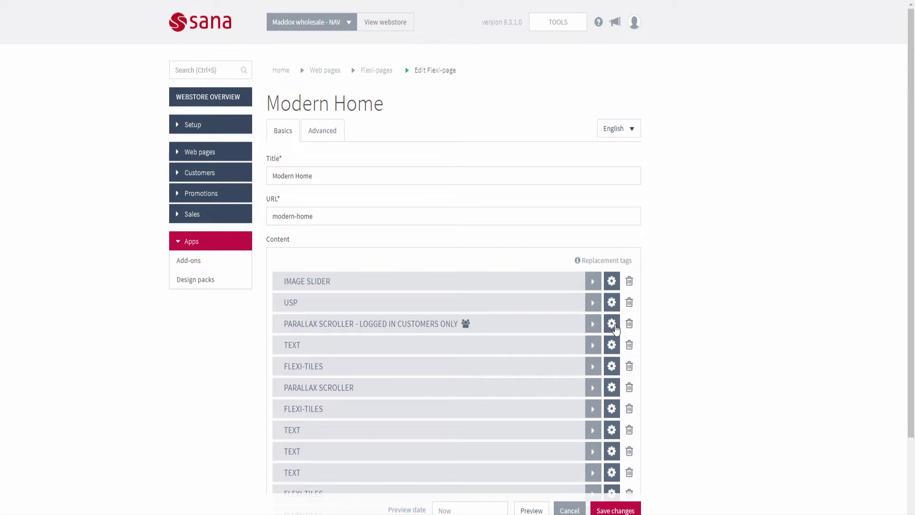
click(612, 324)
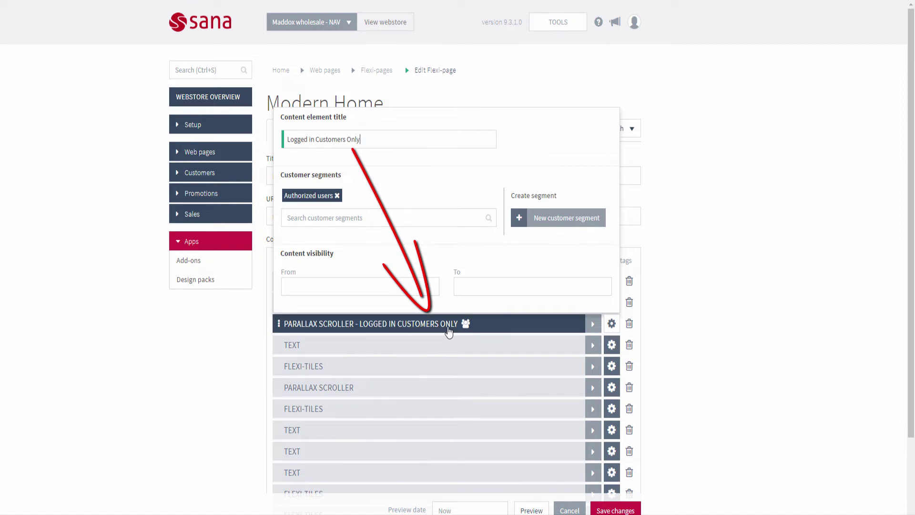
Add the US customers segment and remove it again, leaving only Authorized users.
drag(385, 141, 288, 140)
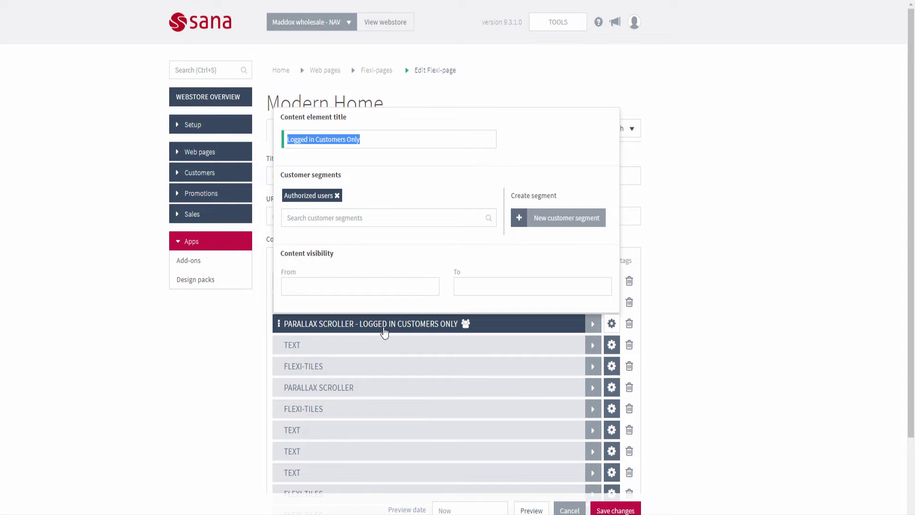
click(375, 190)
click(339, 216)
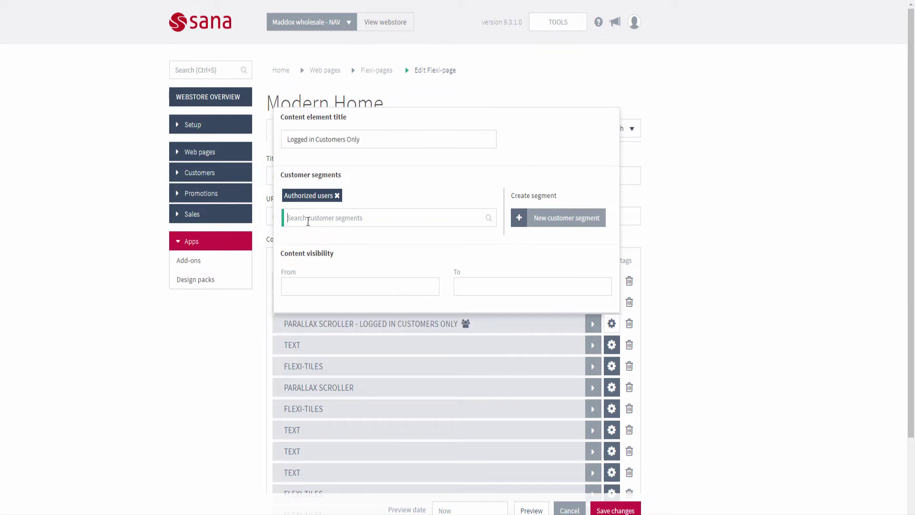
text(us B2B customers)
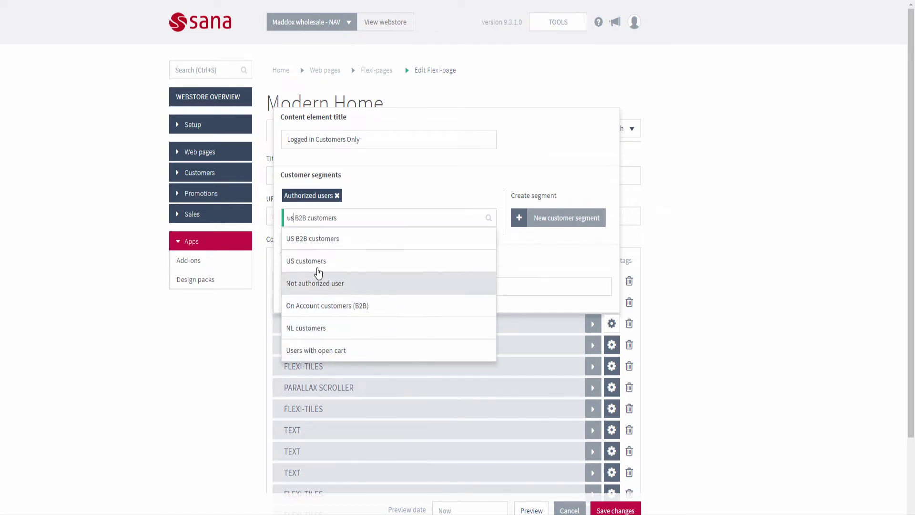
click(319, 261)
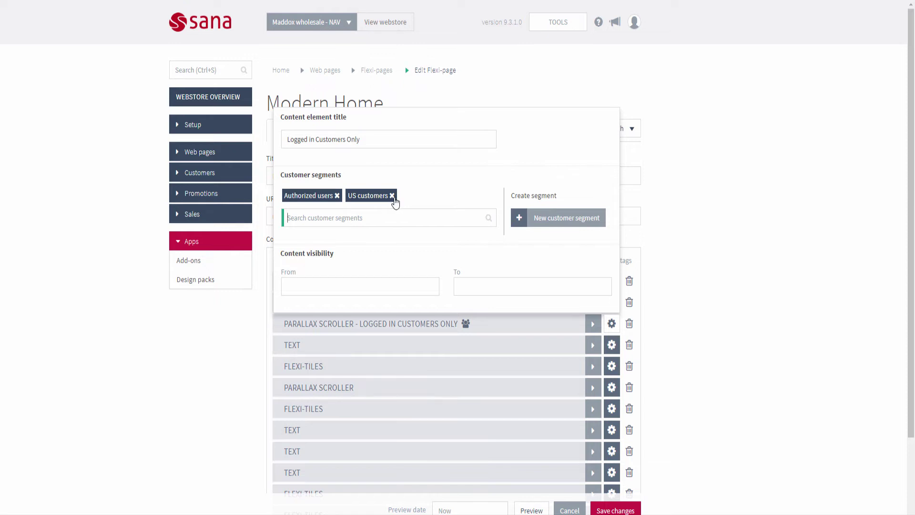
click(392, 196)
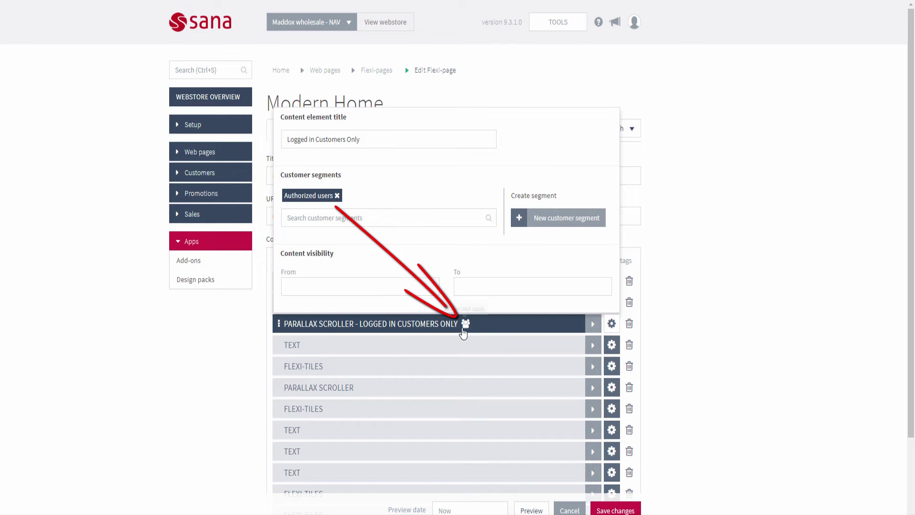
mouse_move(467, 331)
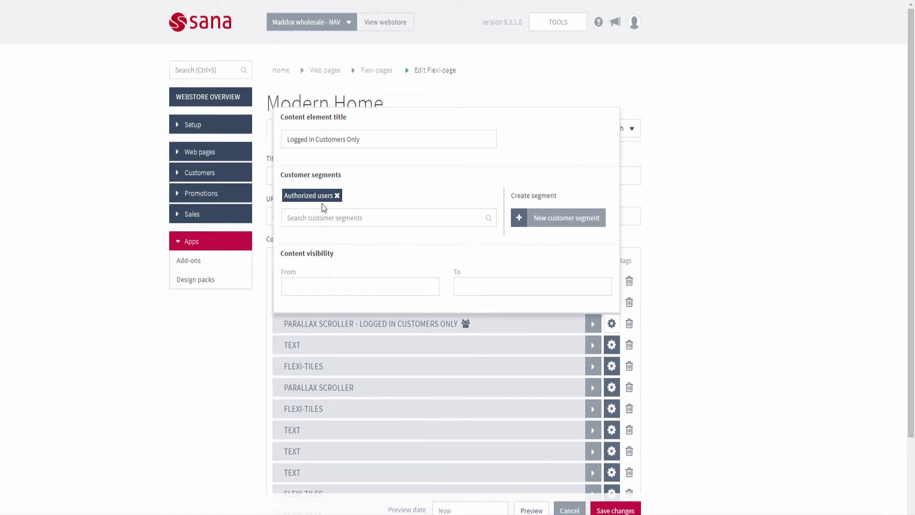
scroll(710, 282, down, 2)
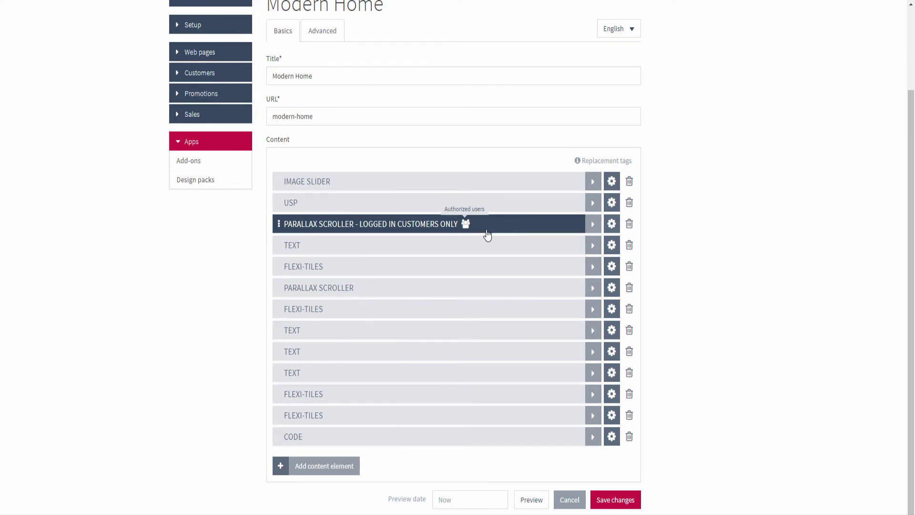
scroll(511, 236, up, 2)
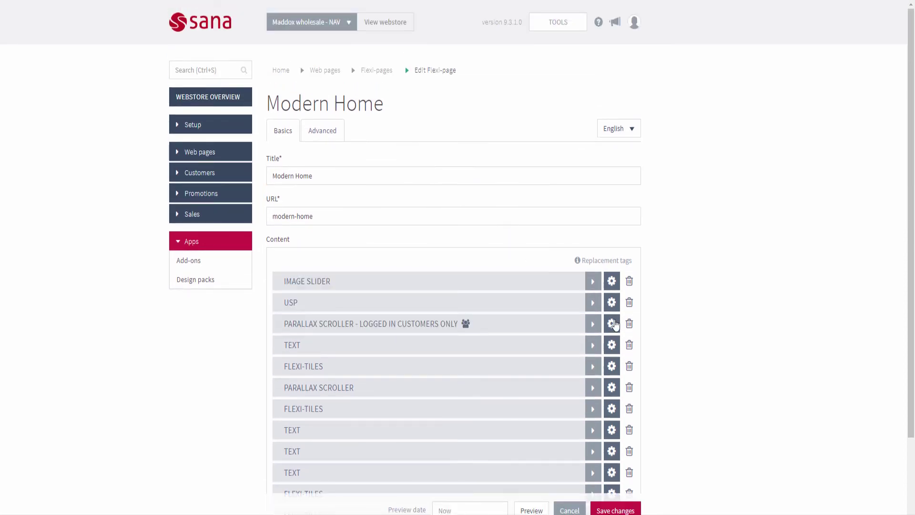
Reopen the scroller's settings and set visibility from January 10 to January 30.
click(612, 323)
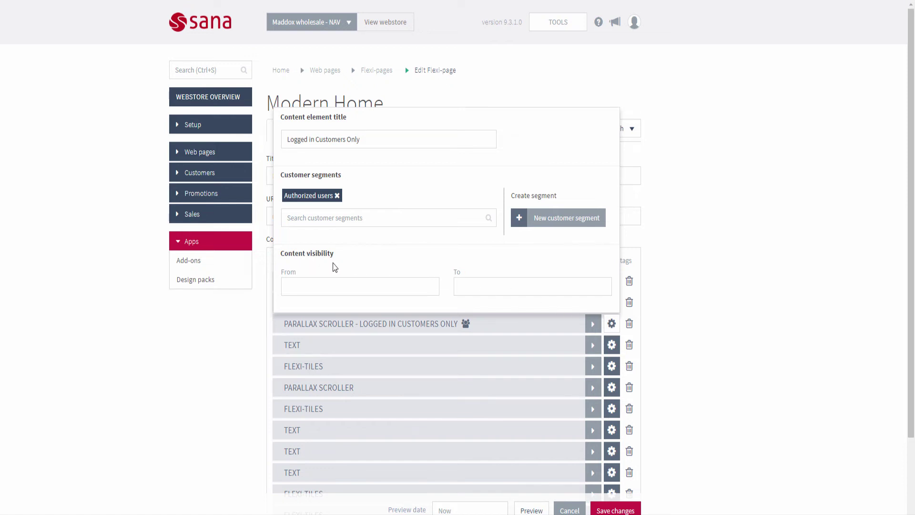
click(333, 286)
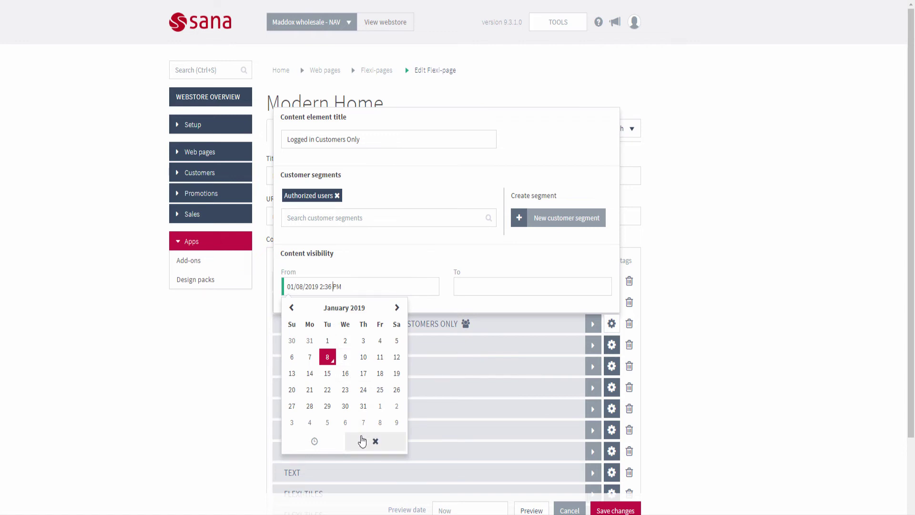
click(363, 357)
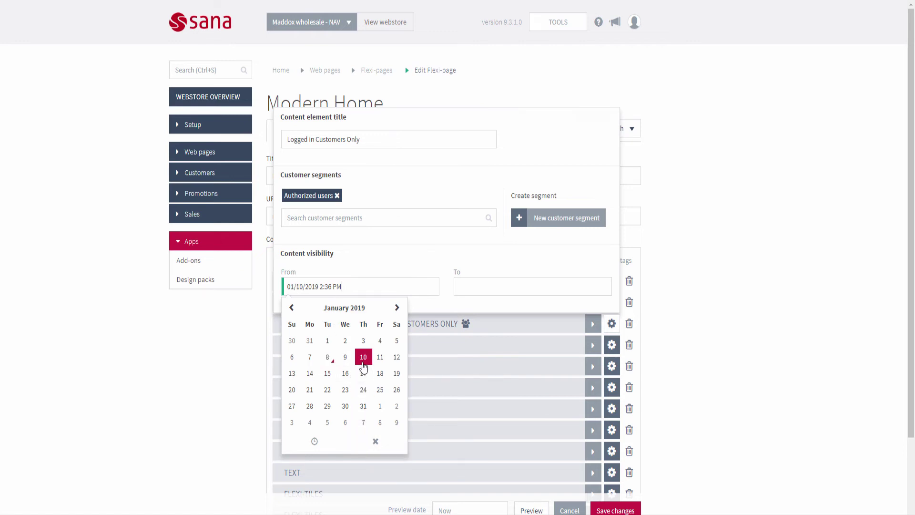
click(506, 288)
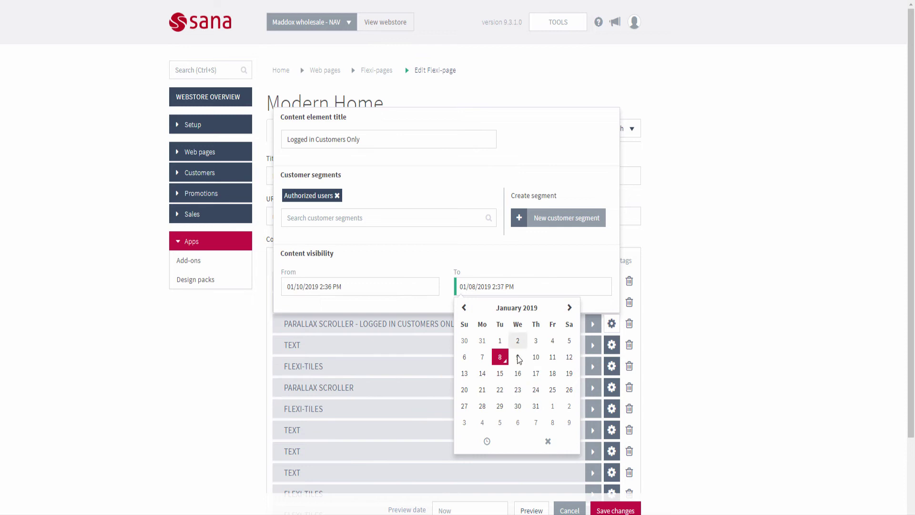
click(518, 406)
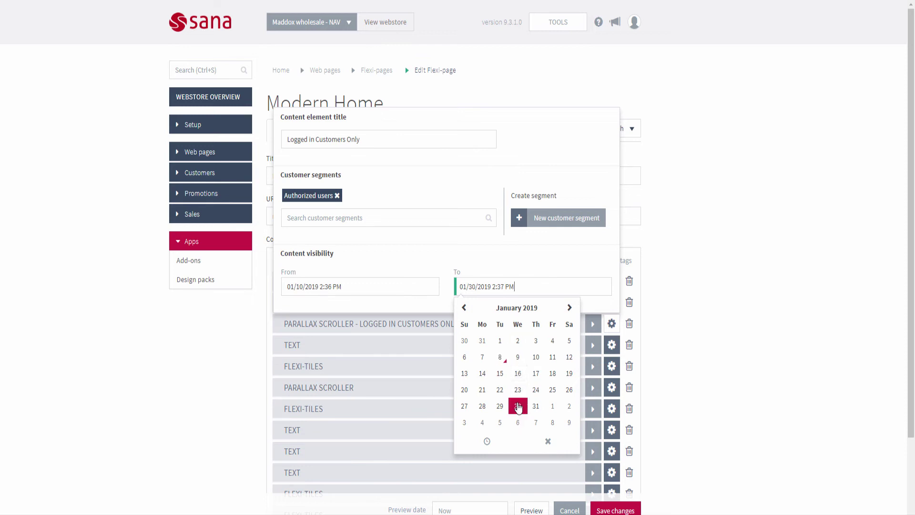
click(561, 262)
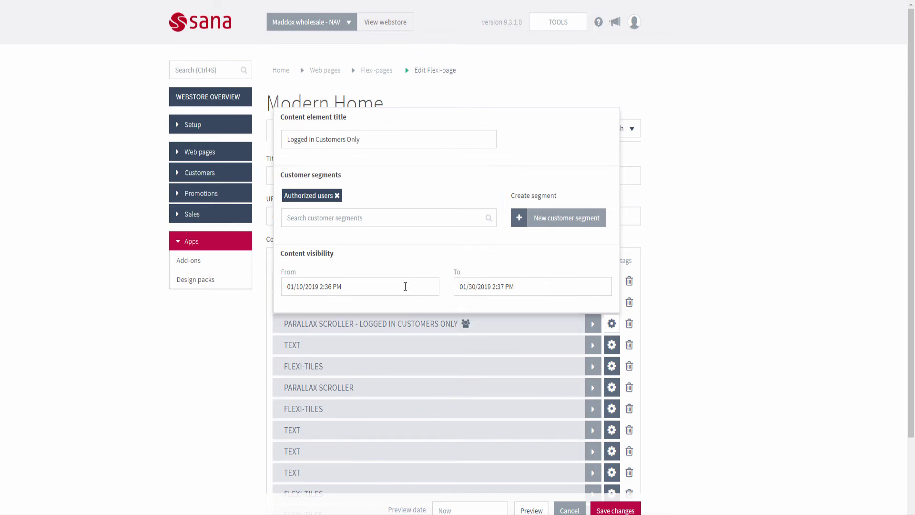
Clear both the From and To visibility dates and close the element settings.
click(403, 287)
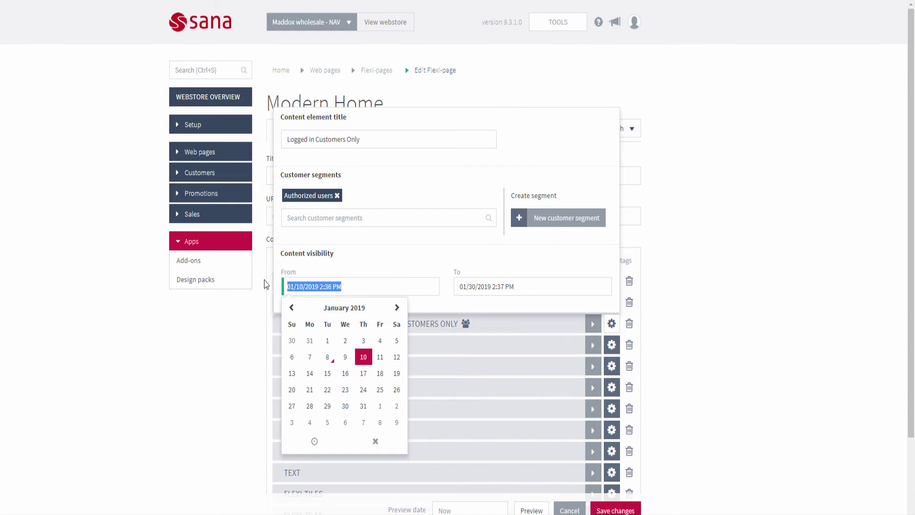
key(BackSpace)
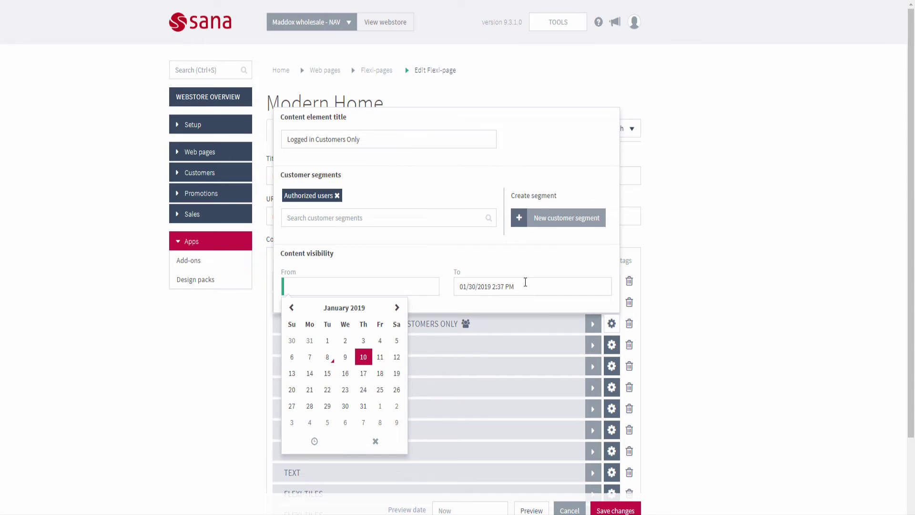
click(525, 282)
key(BackSpace)
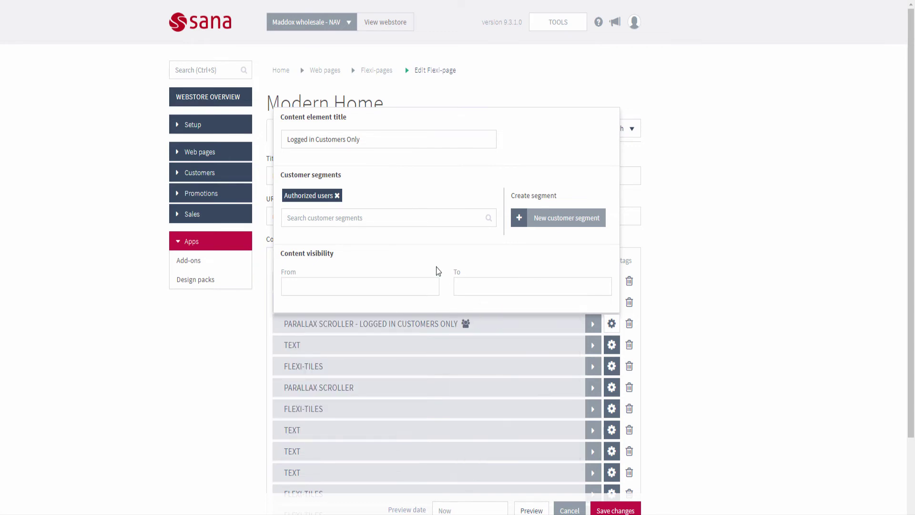
click(741, 320)
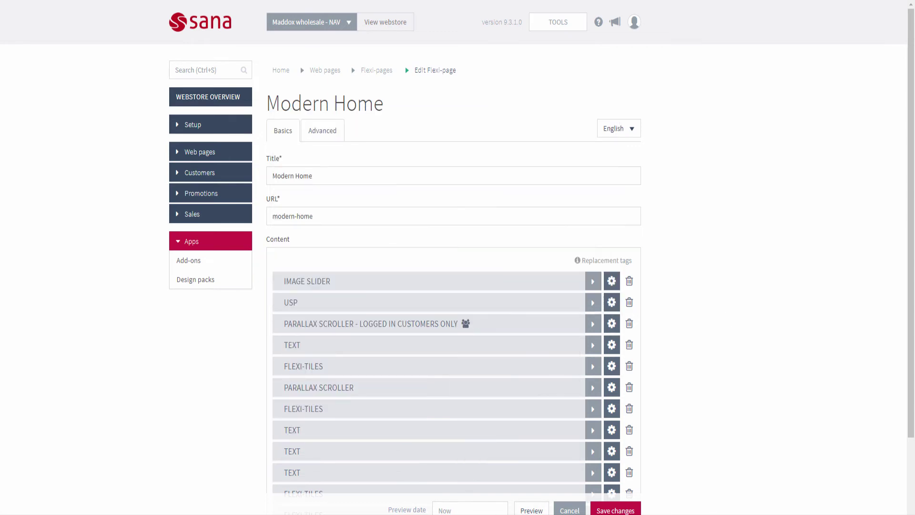
Clear the Preview date so it reverts to Now, then show the replacement tags list.
click(463, 510)
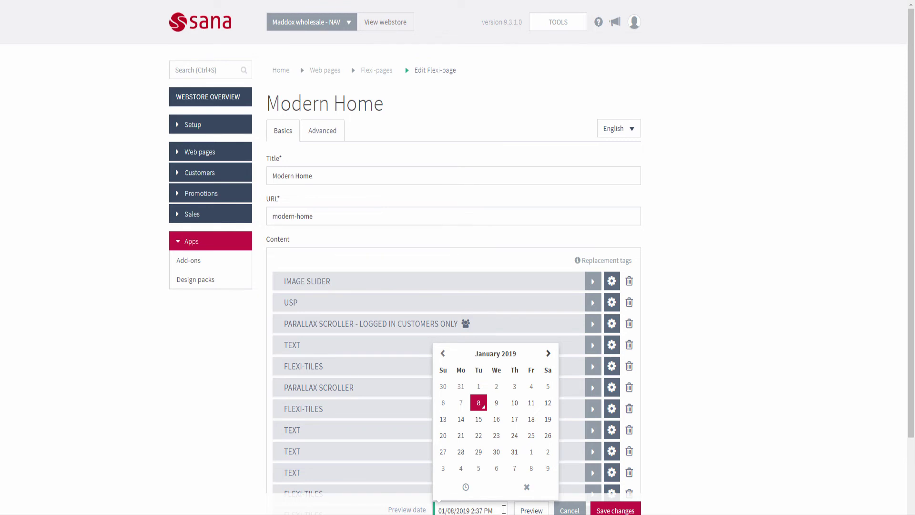
click(464, 510)
drag(505, 512, 422, 511)
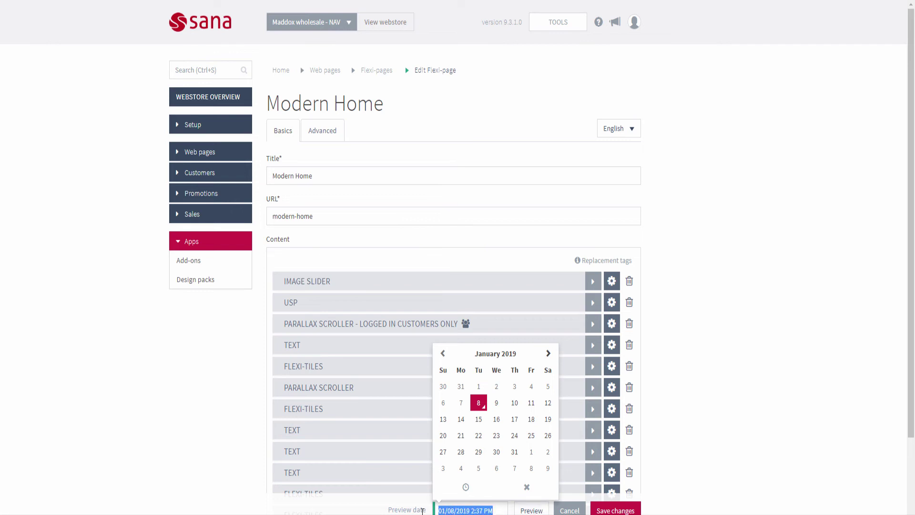
key(BackSpace)
click(736, 363)
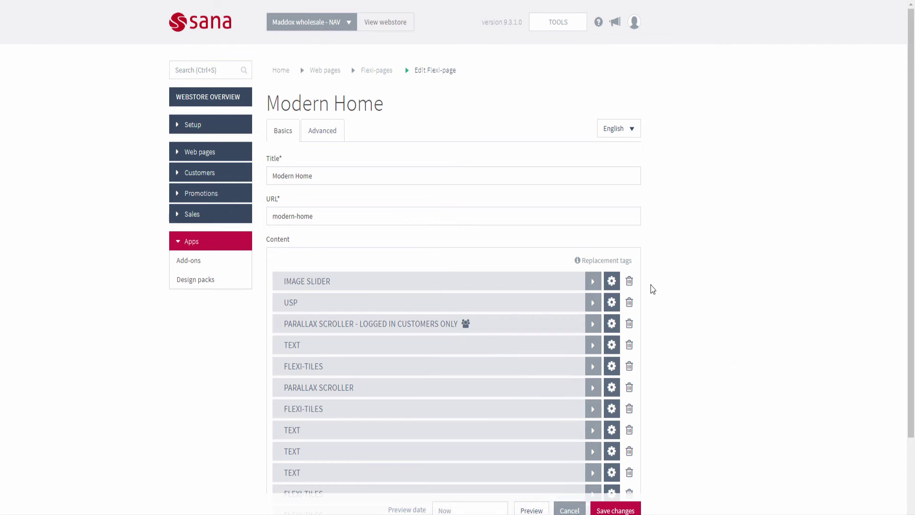
click(589, 262)
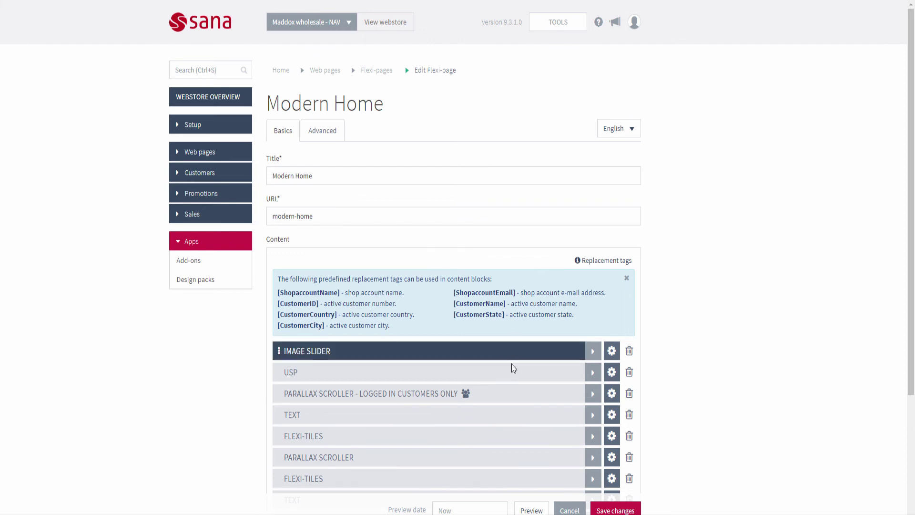
Expand the Logged in Customers Only parallax scroller and review its Title, Sub title, Button and TEXT block.
click(510, 392)
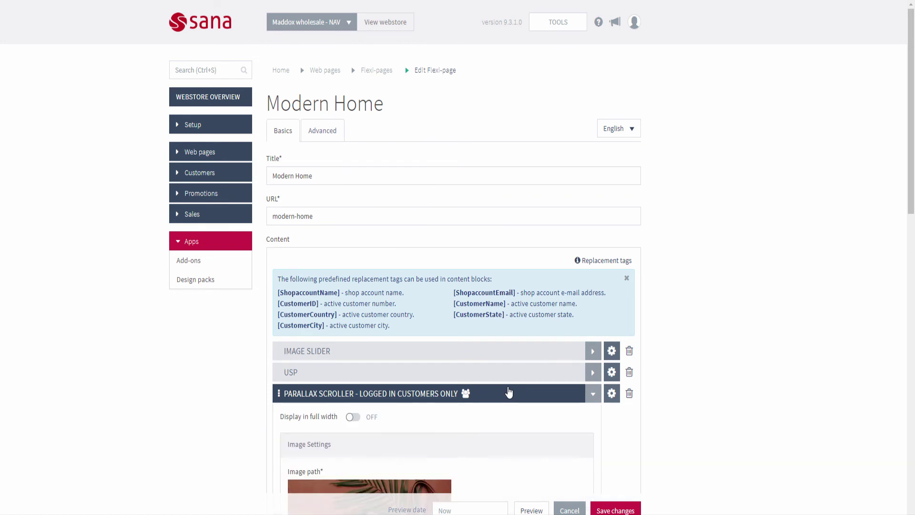
scroll(685, 406, down, 2)
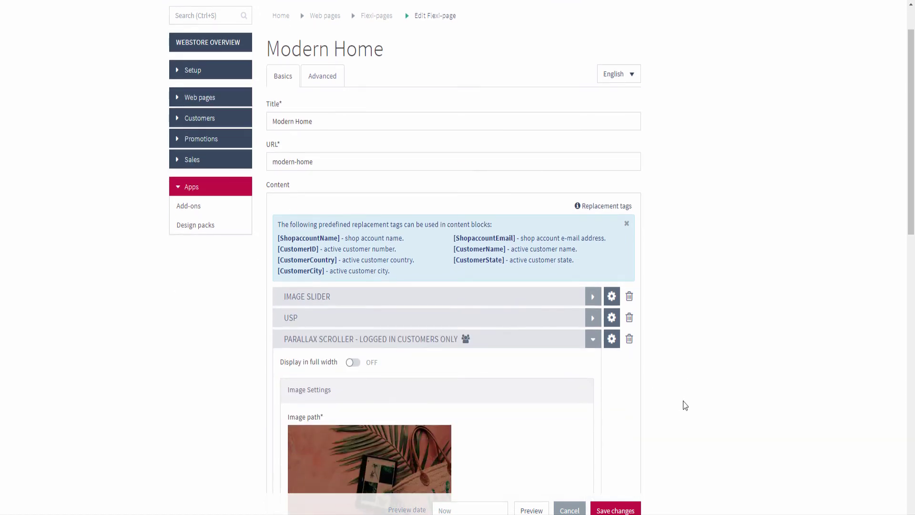
scroll(685, 406, down, 2)
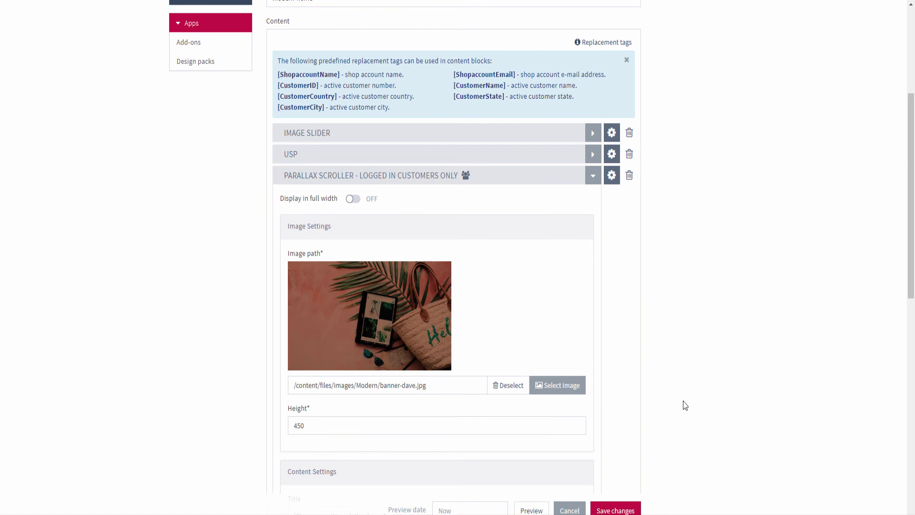
scroll(685, 406, down, 1)
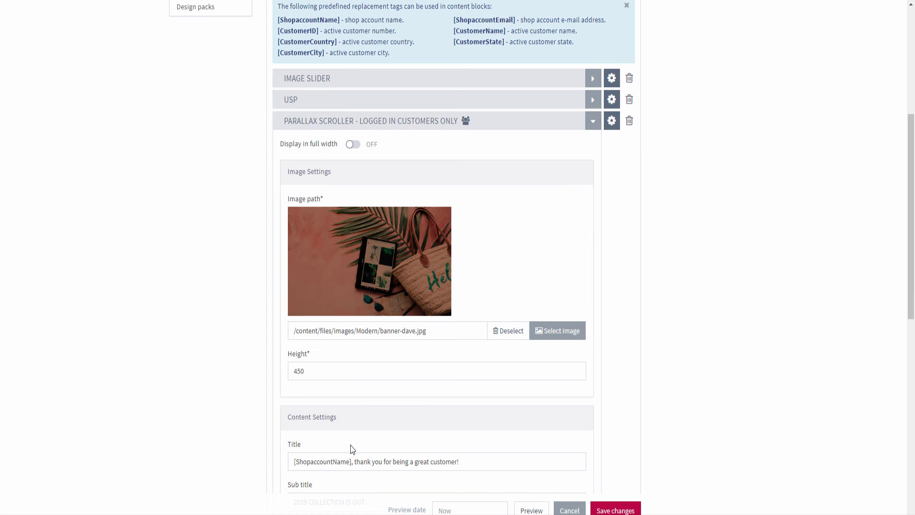
click(313, 459)
scroll(333, 444, down, 2)
click(343, 394)
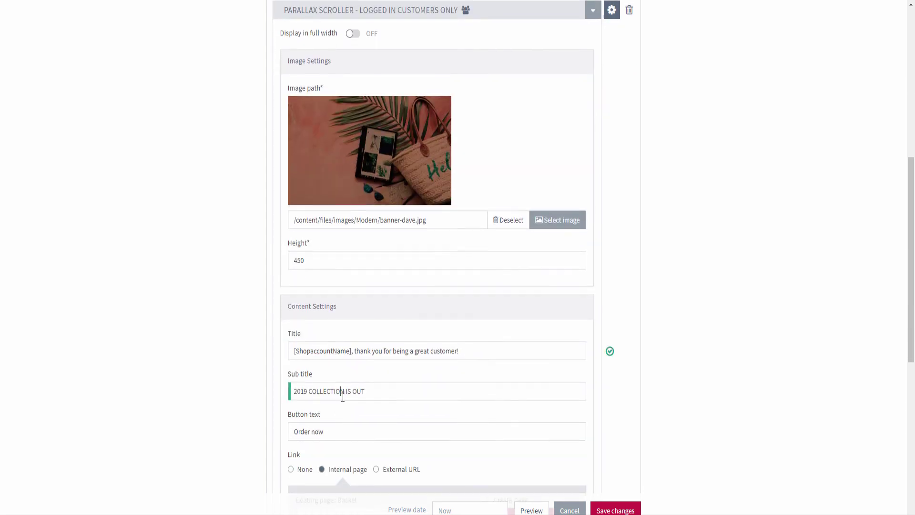
scroll(343, 396, down, 2)
click(338, 328)
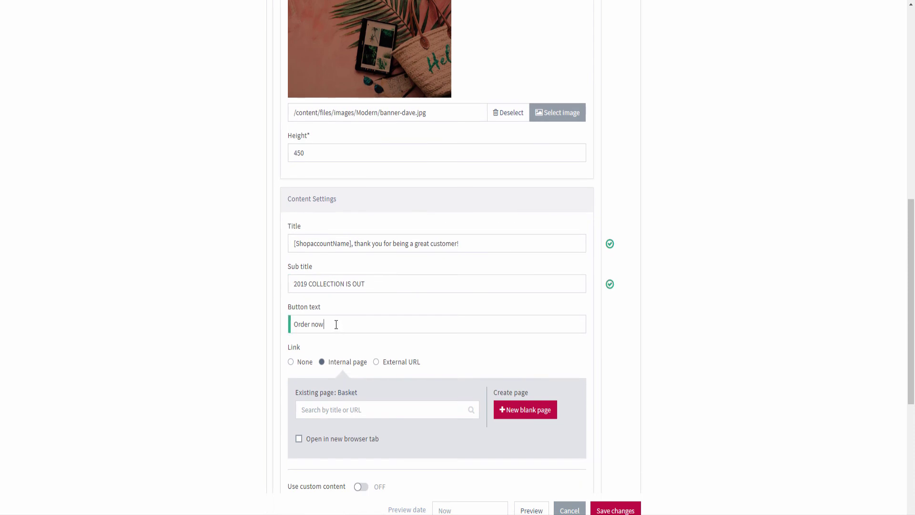
scroll(344, 380, down, 3)
click(343, 381)
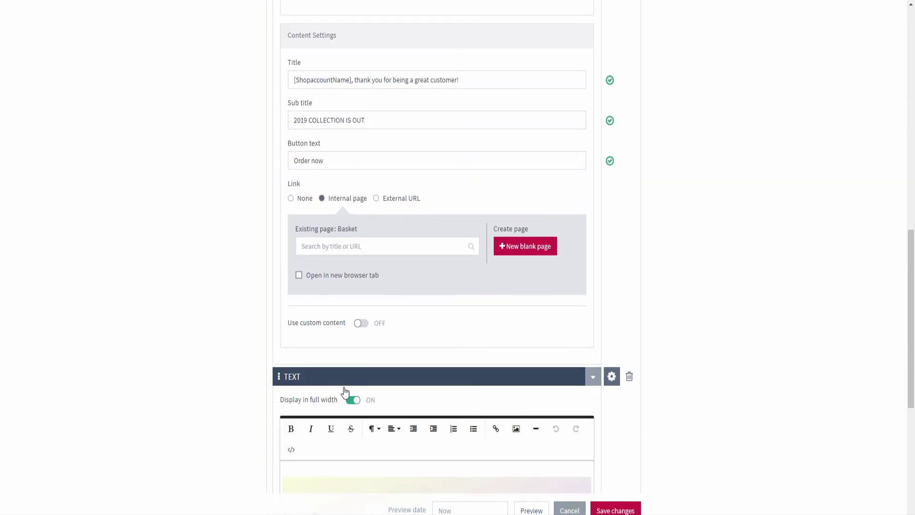
scroll(343, 465, down, 2)
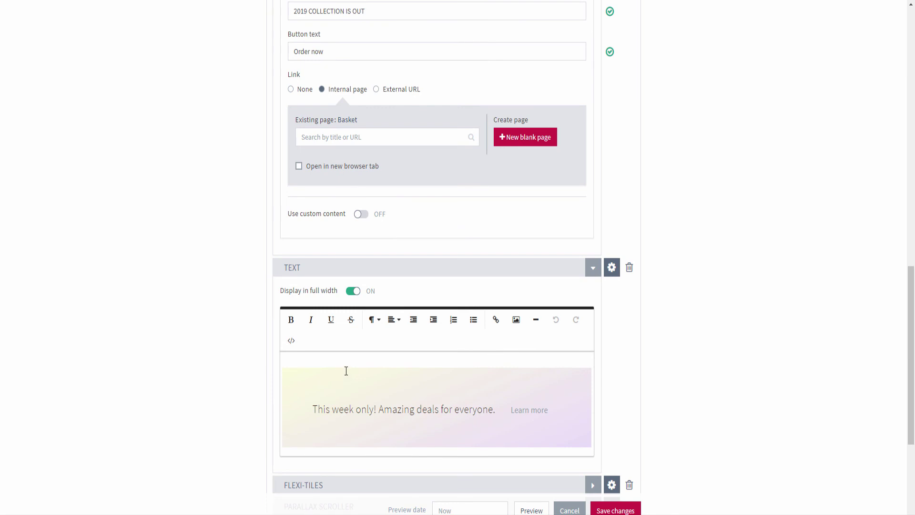
scroll(346, 371, up, 10)
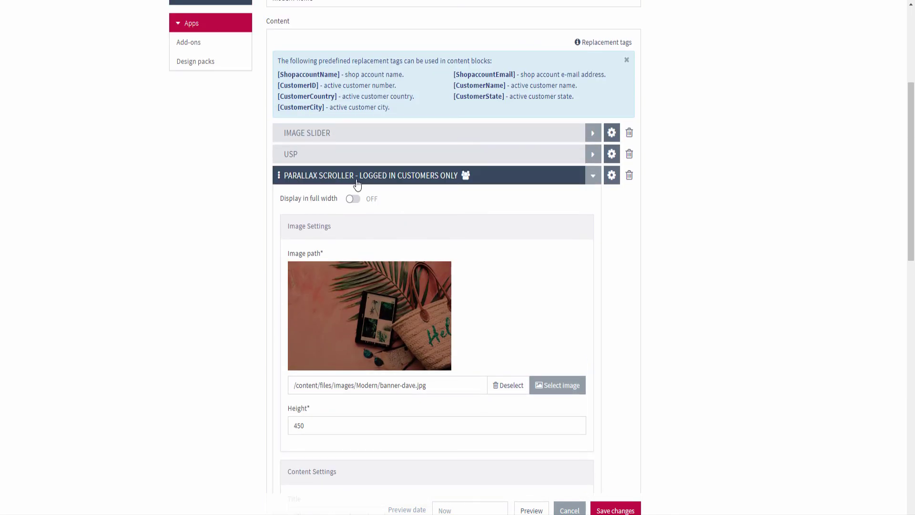
scroll(353, 243, down, 3)
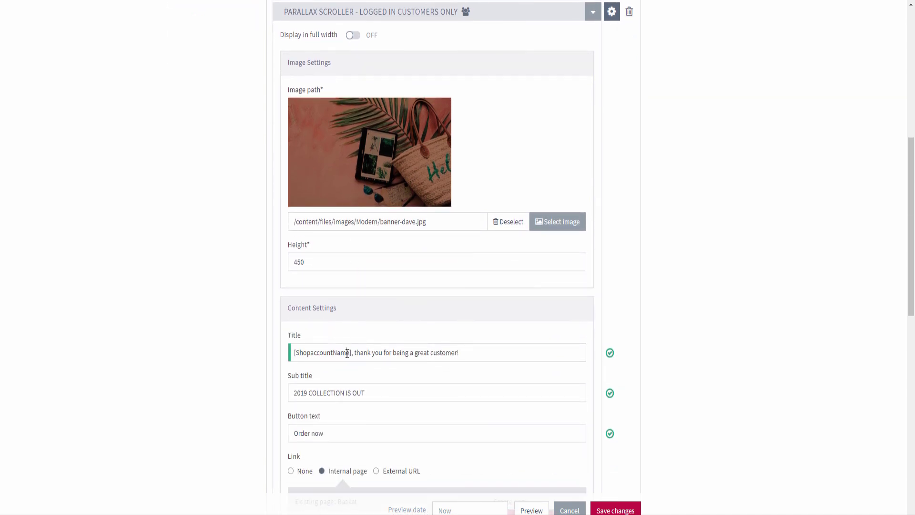
Highlight the [ShopaccountName] tag and the following text in the scroller's Title field.
click(347, 353)
drag(462, 353, 352, 353)
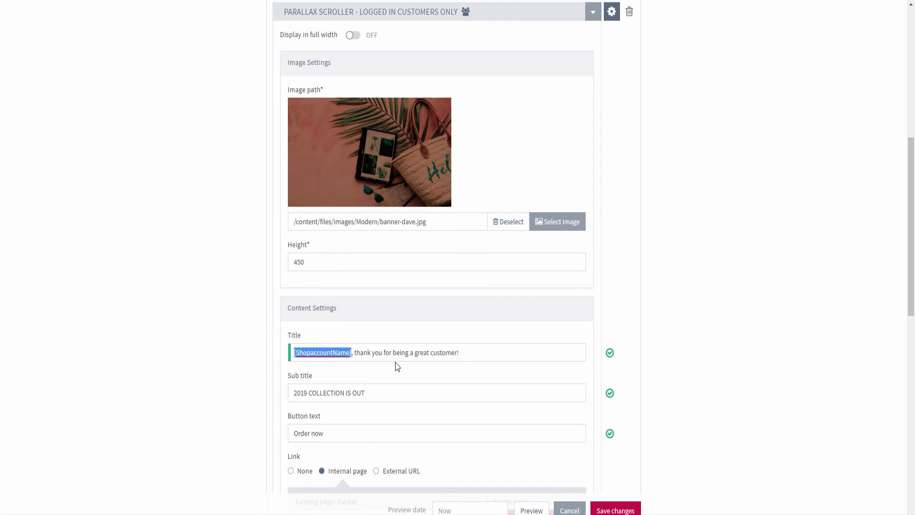
drag(478, 355, 358, 355)
click(293, 354)
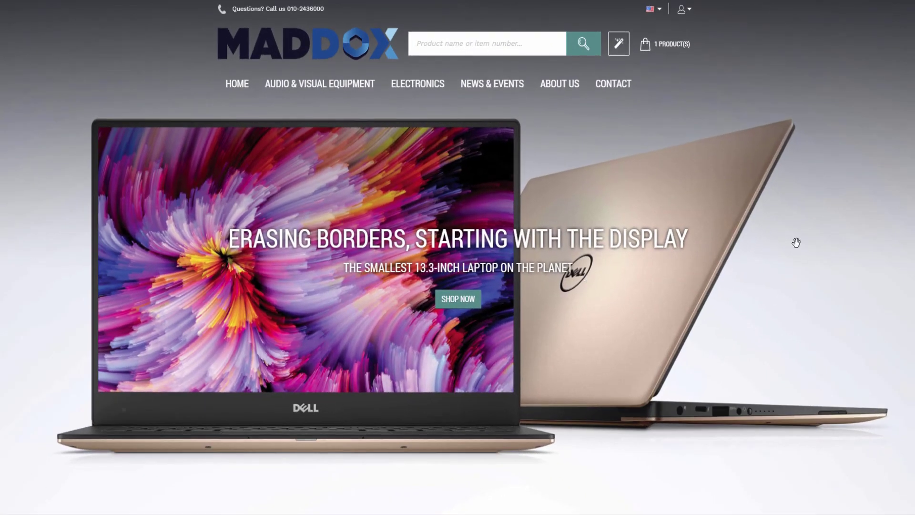
View the 'Thank you for being a great customer!' banner and the signed-in customer's account menu.
scroll(797, 241, down, 10)
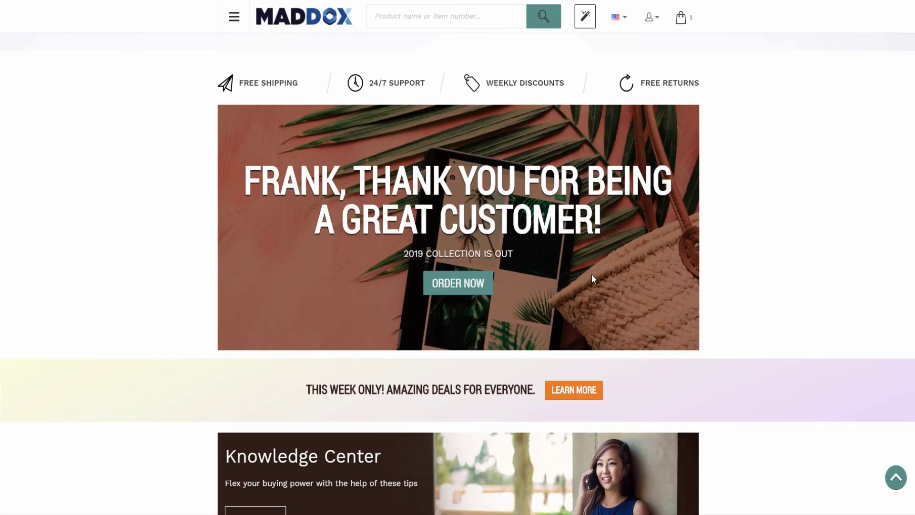
scroll(593, 279, down, 3)
scroll(595, 281, up, 2)
scroll(595, 281, up, 3)
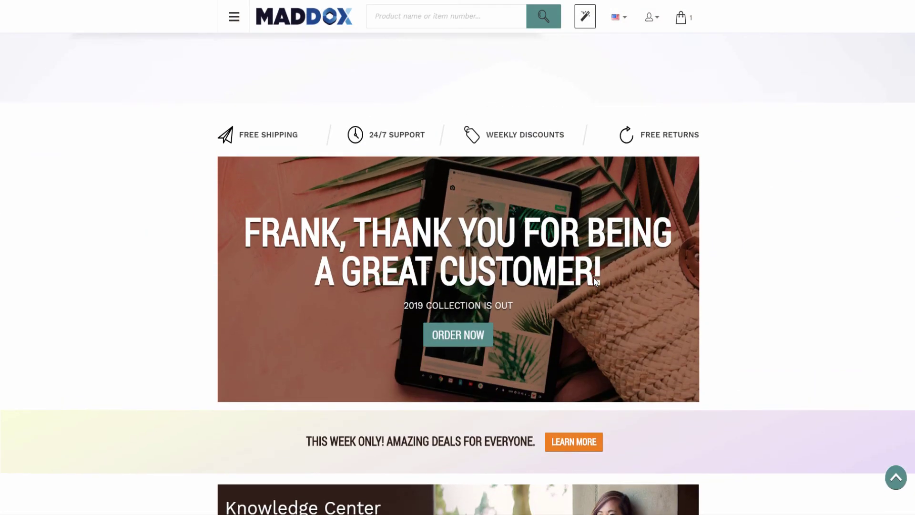
scroll(599, 282, down, 1)
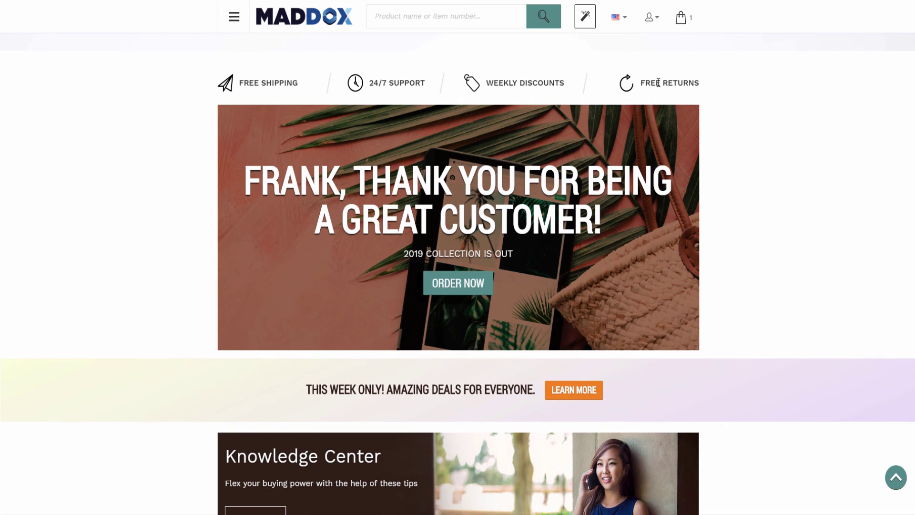
click(650, 27)
click(658, 27)
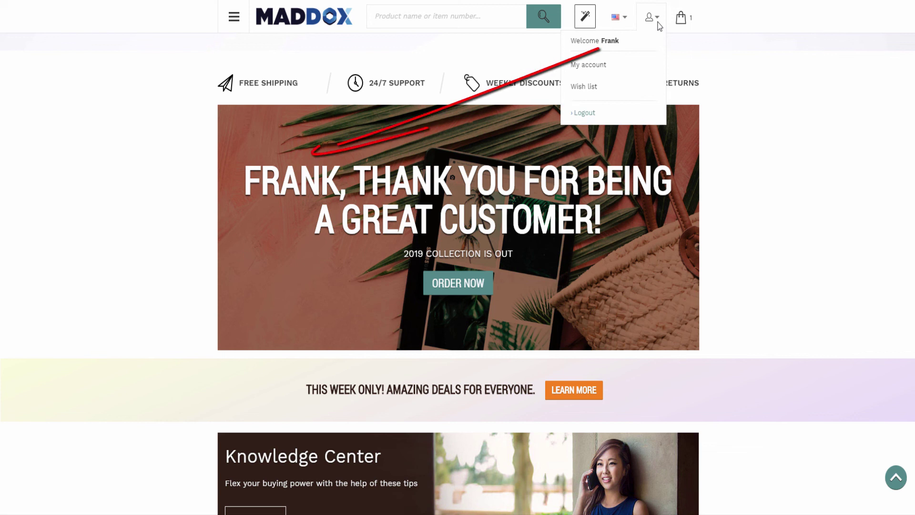